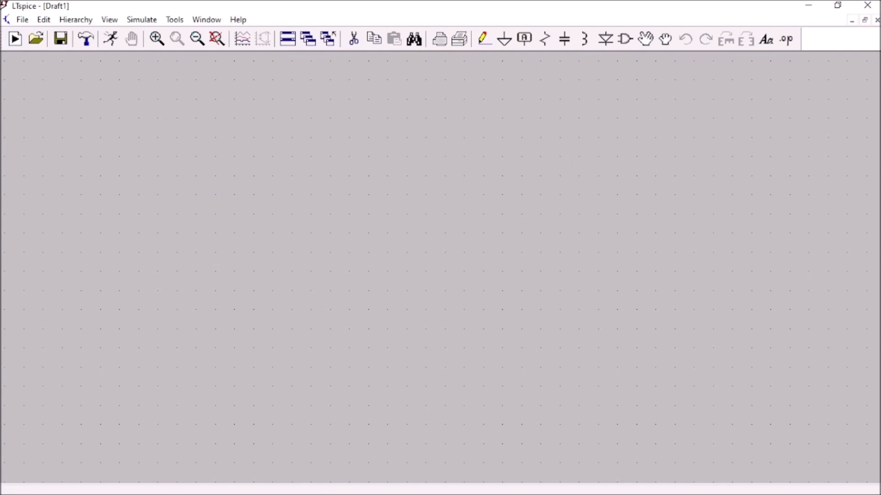
Step: Place an AD549 op amp near the centre of the empty schematic
{"action": "left_click", "coordinate": [627, 40]}
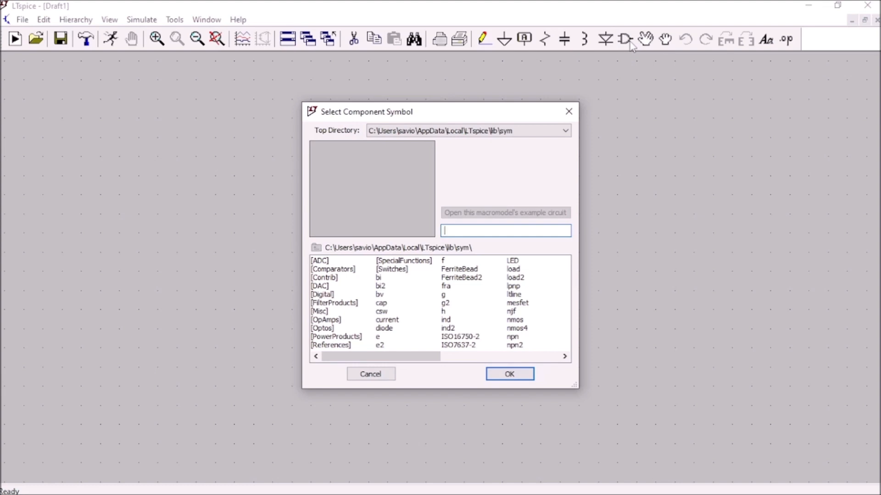
{"action": "type", "text": "ad549"}
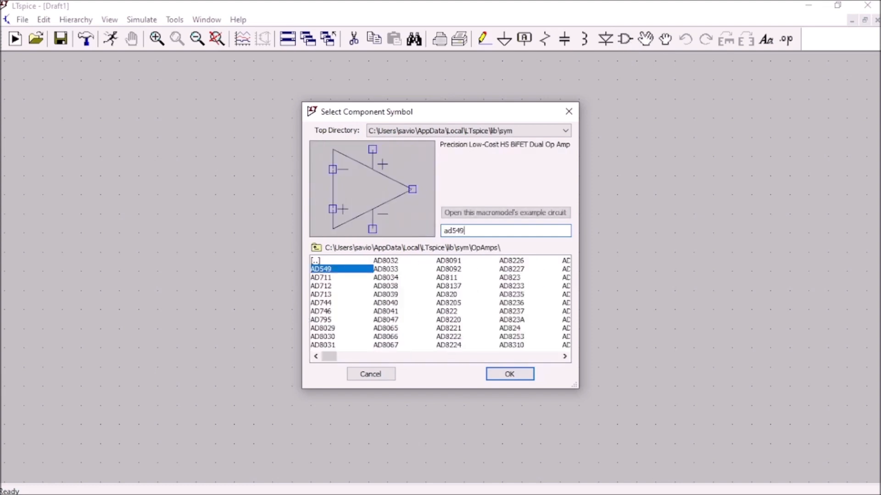
{"action": "left_click", "coordinate": [511, 374]}
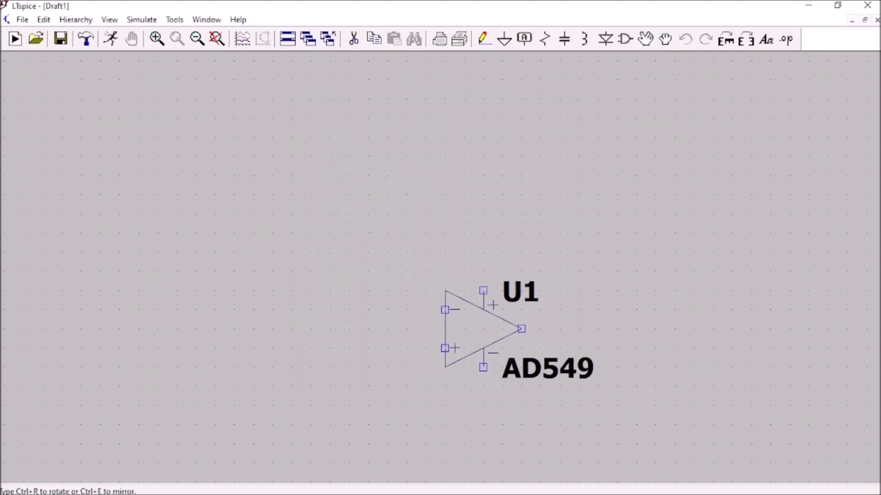
{"action": "scroll", "coordinate": [401, 296], "scroll_direction": "down", "scroll_amount": 2}
{"action": "scroll", "coordinate": [398, 293], "scroll_direction": "up", "scroll_amount": 1}
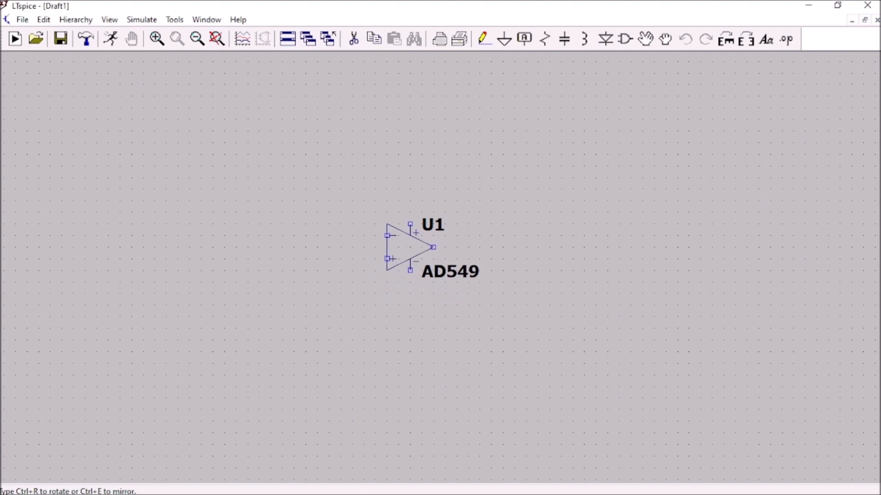
{"action": "left_click", "coordinate": [422, 271]}
{"action": "key", "text": "Escape"}
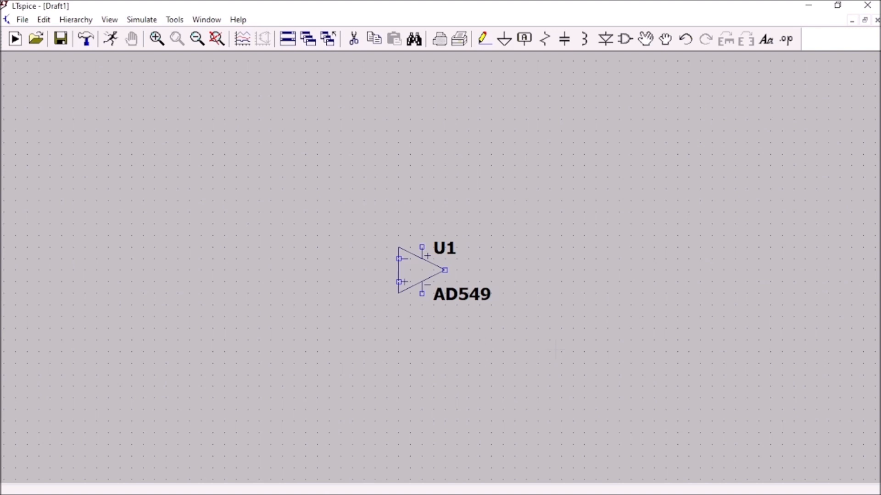
Step: Place three horizontal resistors: two in a row before the op amp's inverting input and one well above the op amp
{"action": "left_click", "coordinate": [543, 40]}
{"action": "key", "text": "ctrl+r"}
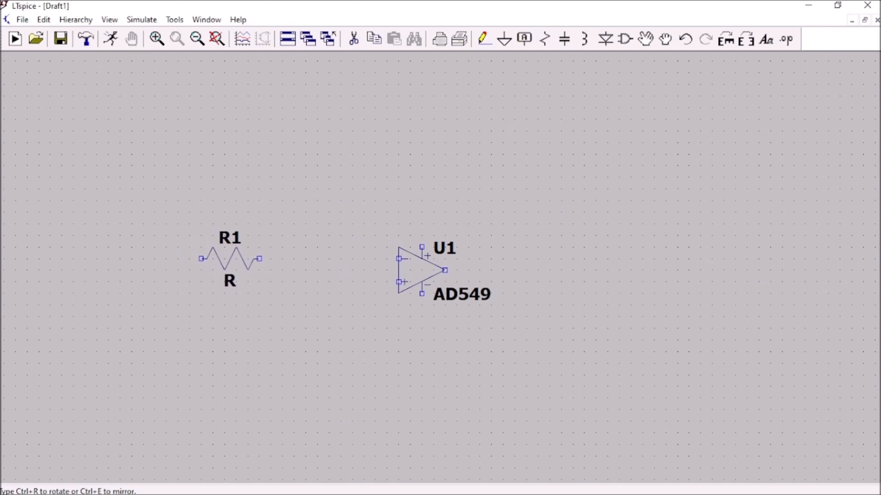
{"action": "left_click", "coordinate": [207, 258]}
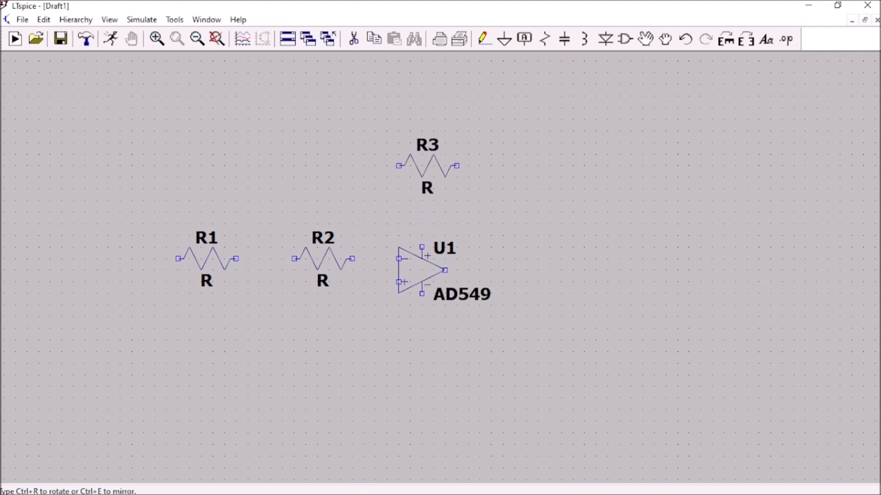
{"action": "left_click", "coordinate": [426, 143]}
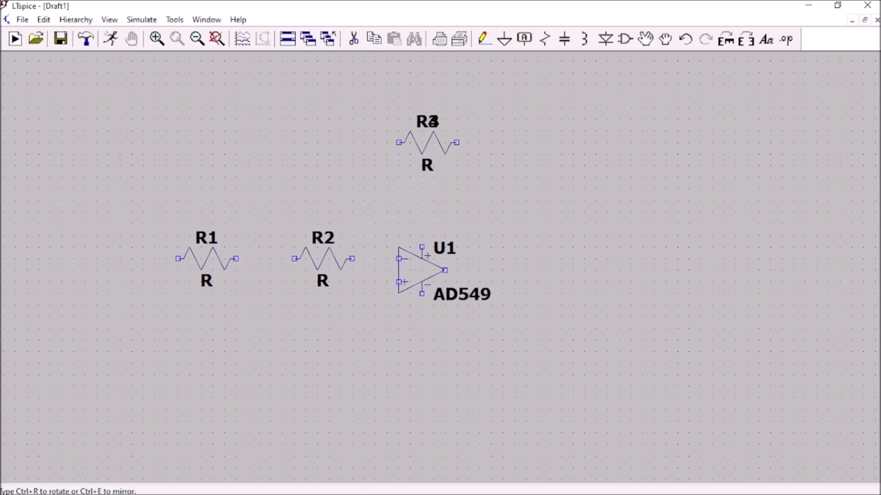
{"action": "key", "text": "Escape"}
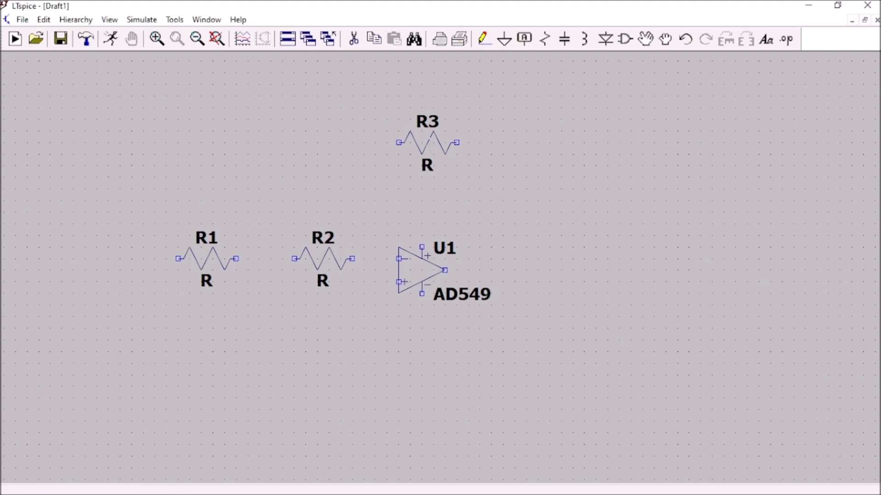
Step: Place a vertical capacitor below the gap between R1 and R2, and a horizontal one between R3 and the op amp
{"action": "left_click", "coordinate": [564, 40]}
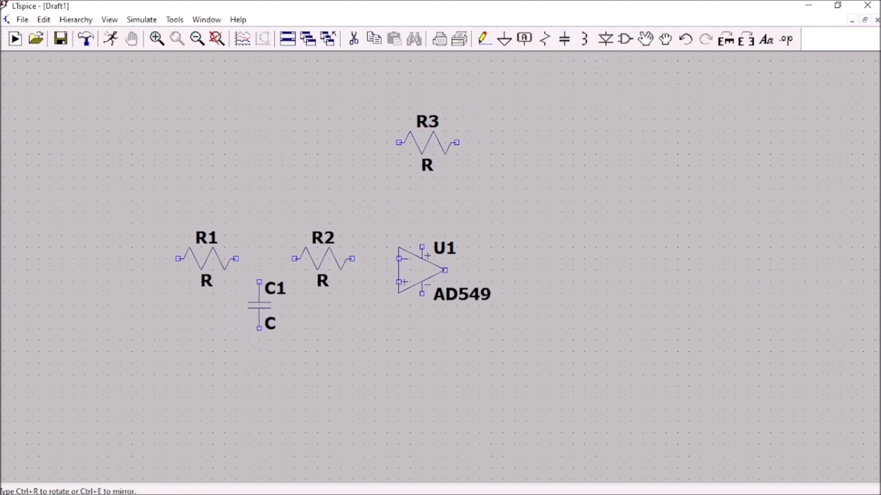
{"action": "left_click", "coordinate": [259, 316]}
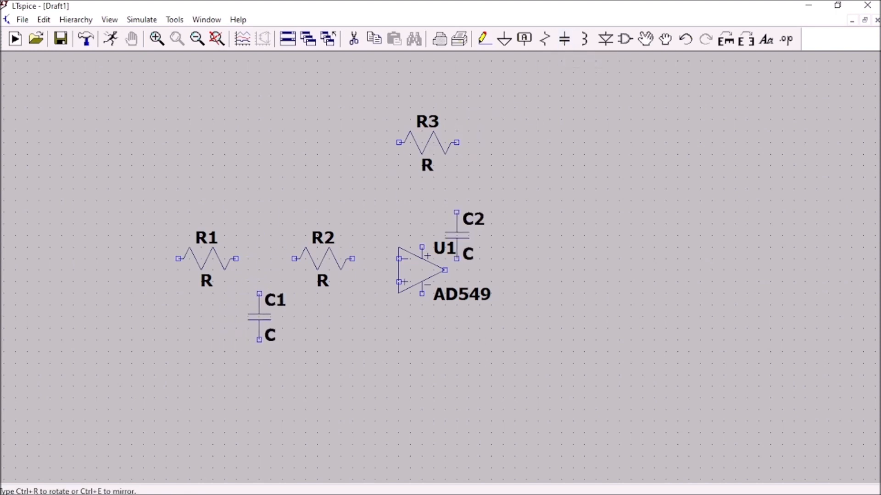
{"action": "key", "text": "ctrl+r"}
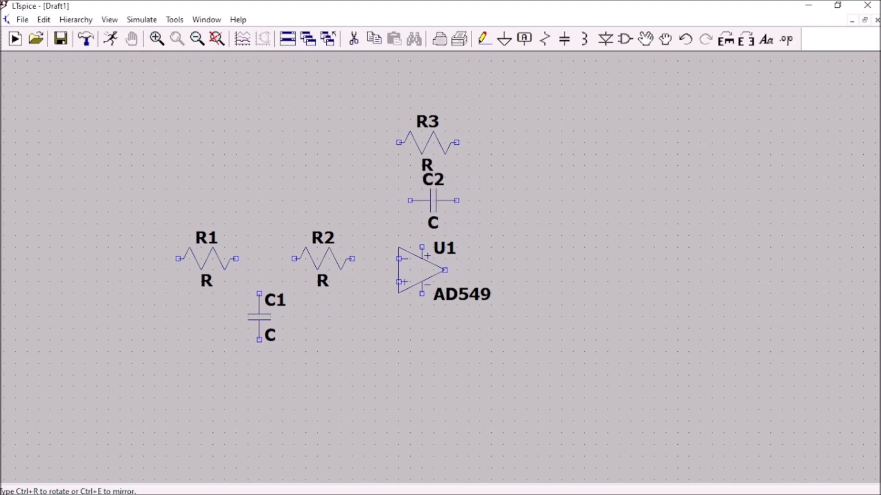
{"action": "left_click", "coordinate": [422, 201]}
{"action": "key", "text": "Escape"}
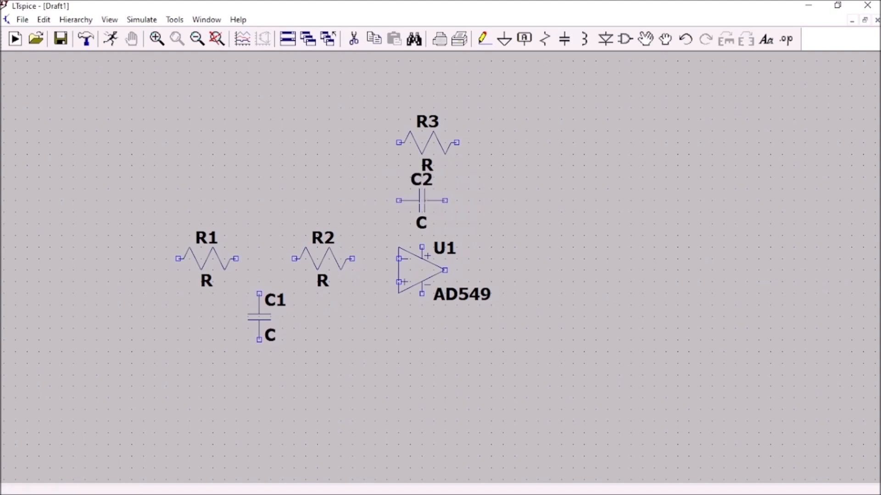
Step: Wire R1 to R2, connect C1's upper end to their junction, and wire R2 to the op amp's inverting input
{"action": "left_click_drag", "start_coordinate": [568, 100], "coordinate": [568, 118]}
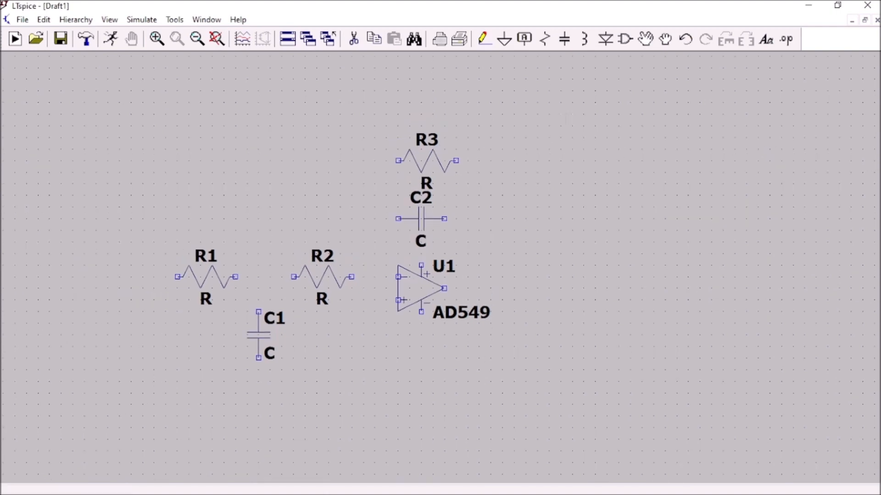
{"action": "left_click", "coordinate": [484, 40]}
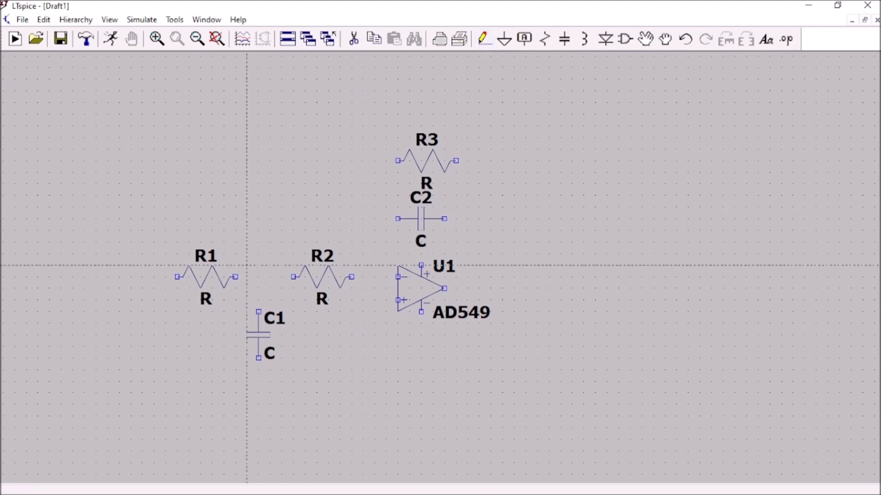
{"action": "left_click", "coordinate": [235, 277]}
{"action": "left_click", "coordinate": [293, 277]}
{"action": "left_click", "coordinate": [258, 276]}
{"action": "left_click", "coordinate": [258, 312]}
{"action": "left_click", "coordinate": [352, 277]}
{"action": "left_click", "coordinate": [398, 277]}
Step: Wire C2 as feedback between the op amp's inverting input and its output
{"action": "left_click", "coordinate": [374, 277]}
{"action": "left_click", "coordinate": [398, 219]}
{"action": "left_click", "coordinate": [444, 219]}
{"action": "left_click", "coordinate": [479, 288]}
{"action": "left_click", "coordinate": [444, 288]}
Step: Wire R3 from the R1–R2 junction to the output node at C2
{"action": "left_click", "coordinate": [259, 277]}
{"action": "left_click", "coordinate": [397, 160]}
{"action": "left_click", "coordinate": [456, 161]}
{"action": "left_click", "coordinate": [478, 219]}
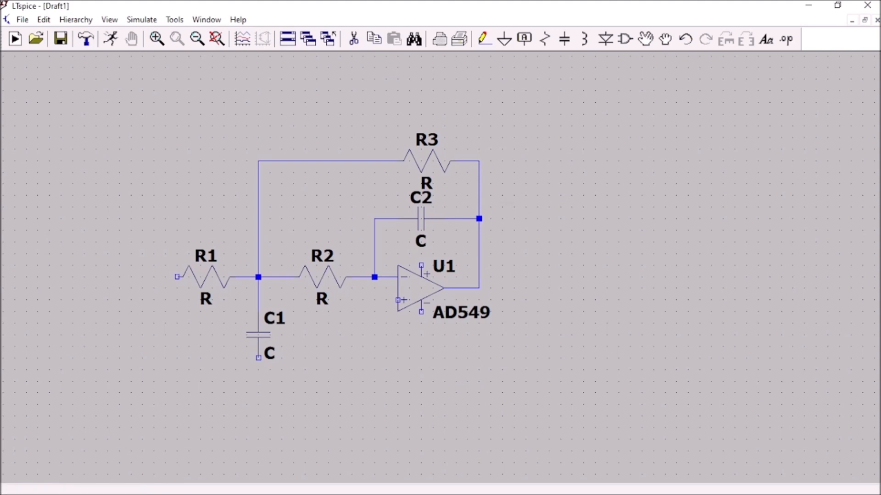
Step: Place one ground on C1's lower end and another below the op amp's non-inverting input
{"action": "left_click", "coordinate": [504, 40]}
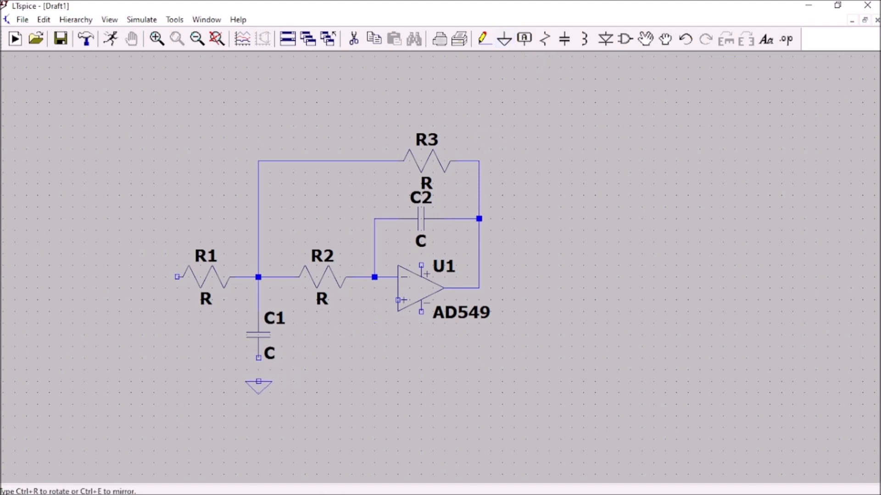
{"action": "left_click", "coordinate": [258, 358]}
{"action": "left_click", "coordinate": [374, 374]}
{"action": "key", "text": "Escape"}
Step: Wire the op amp's non-inverting input down to the ground symbol below it
{"action": "left_click", "coordinate": [484, 39]}
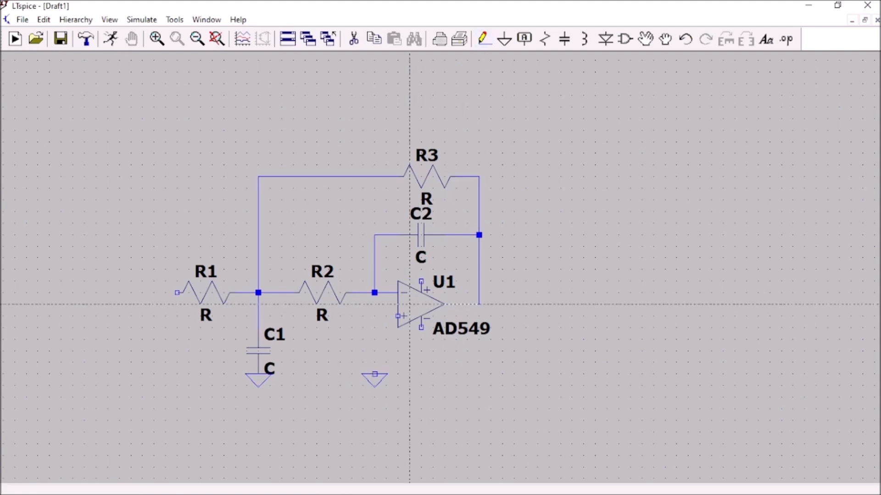
{"action": "left_click", "coordinate": [397, 316]}
{"action": "left_click", "coordinate": [374, 316]}
{"action": "left_click", "coordinate": [375, 375]}
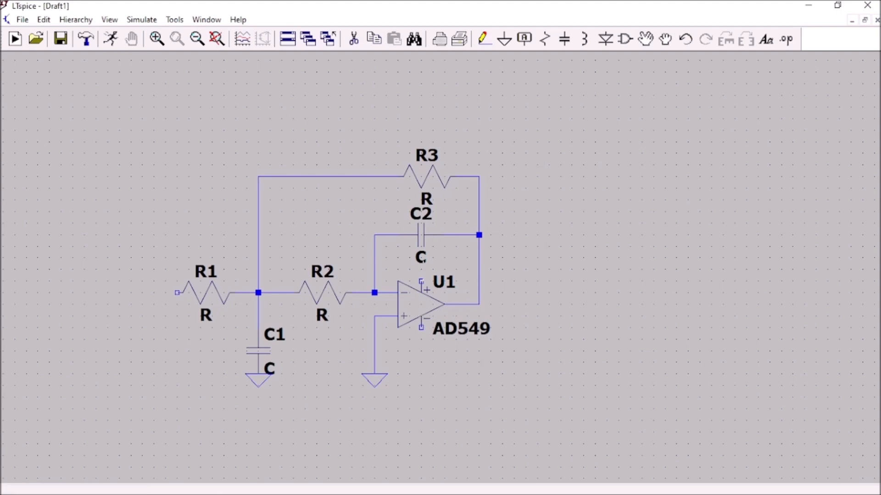
Step: Place two voltage sources, one above the other, in the free area beyond the op amp's output
{"action": "left_click", "coordinate": [627, 40]}
{"action": "type", "text": "voltage"}
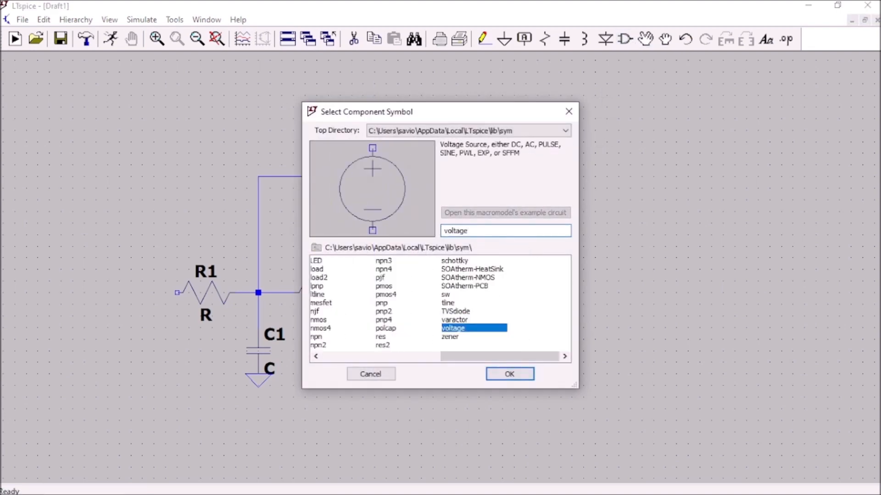
{"action": "key", "text": "Return"}
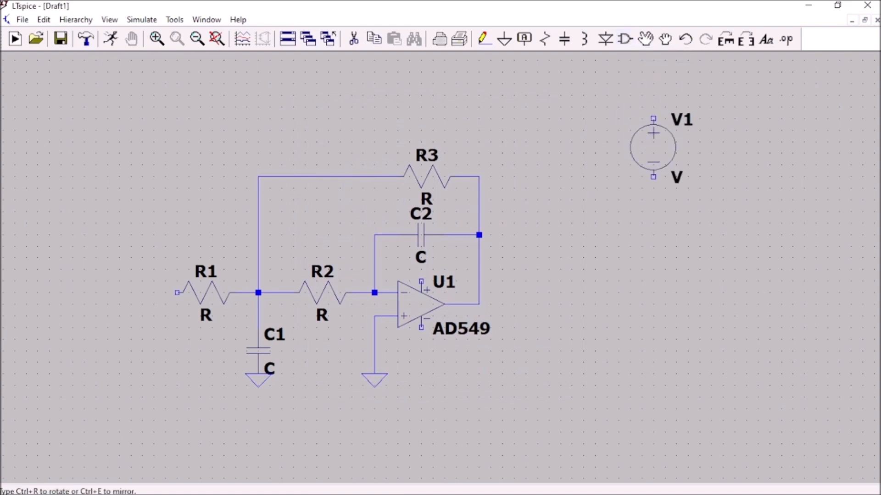
{"action": "left_click", "coordinate": [653, 147]}
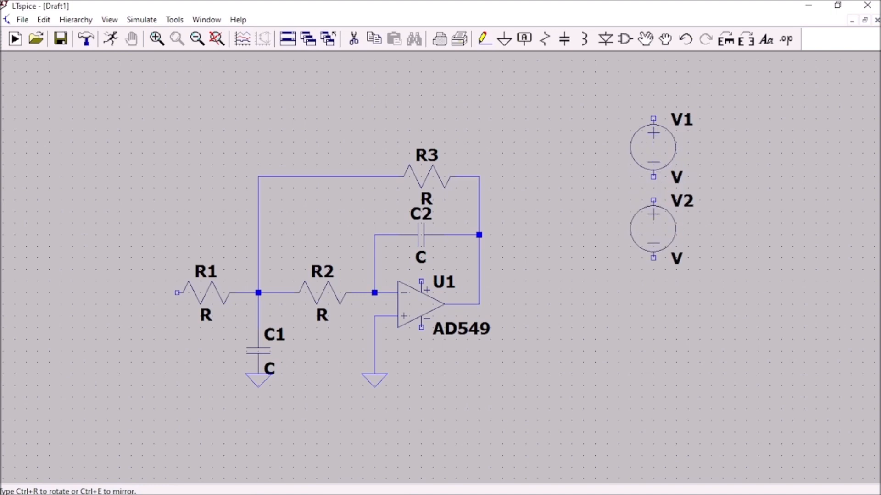
{"action": "left_click", "coordinate": [657, 225]}
{"action": "key", "text": "Escape"}
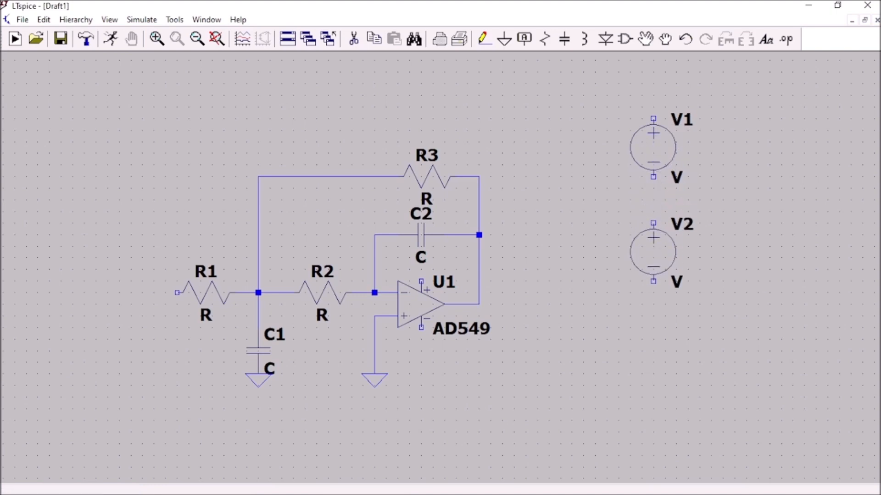
Step: Wire V1's negative terminal to V2's positive terminal
{"action": "left_click", "coordinate": [483, 39]}
{"action": "left_click", "coordinate": [653, 176]}
{"action": "left_click", "coordinate": [653, 223]}
{"action": "key", "text": "Escape"}
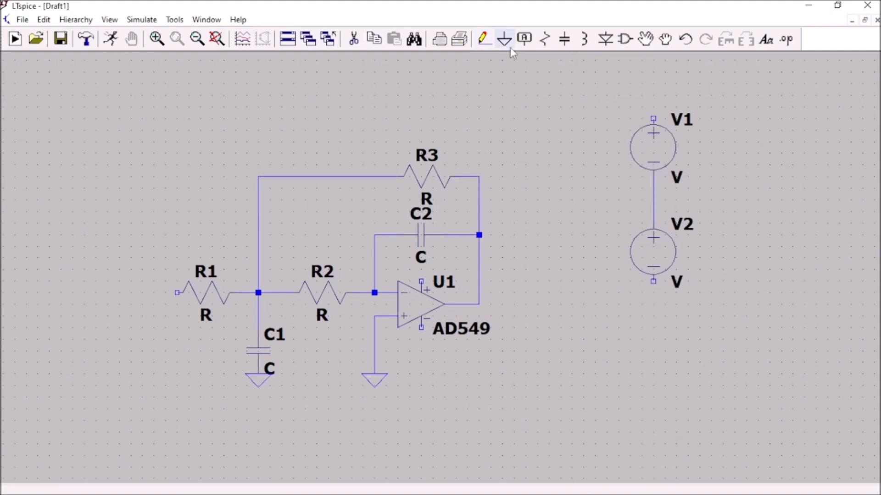
Step: Add a ground symbol beside the two sources and wire it to the node between V1 and V2
{"action": "left_click", "coordinate": [505, 41]}
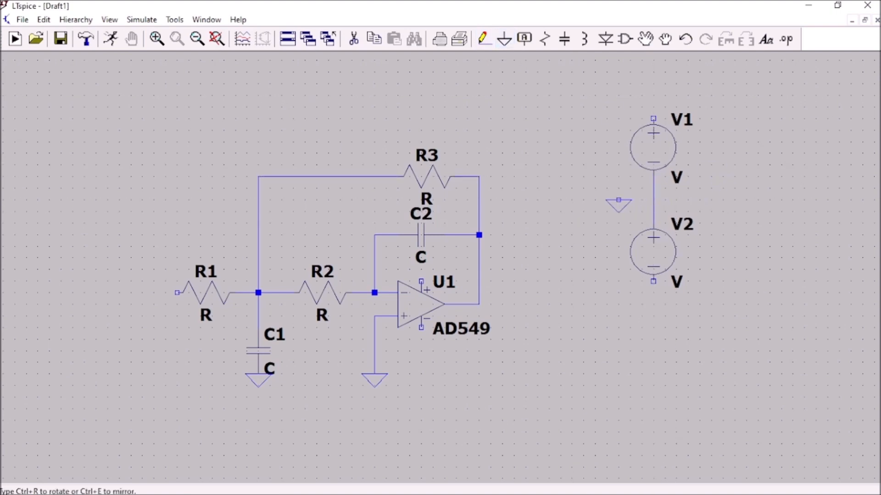
{"action": "left_click", "coordinate": [618, 201]}
{"action": "left_click", "coordinate": [483, 38]}
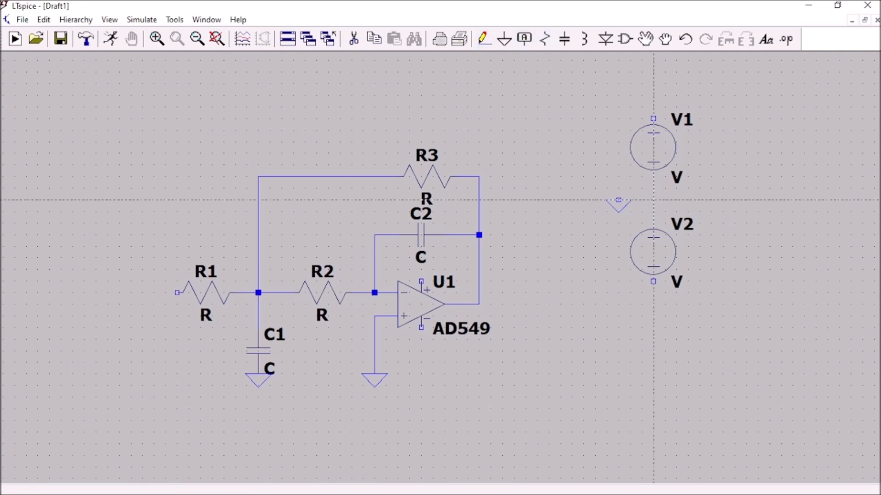
{"action": "left_click", "coordinate": [653, 188]}
{"action": "left_click", "coordinate": [619, 200]}
Step: Set the DC value of both V1 and V2 to 12 V
{"action": "right_click", "coordinate": [661, 154]}
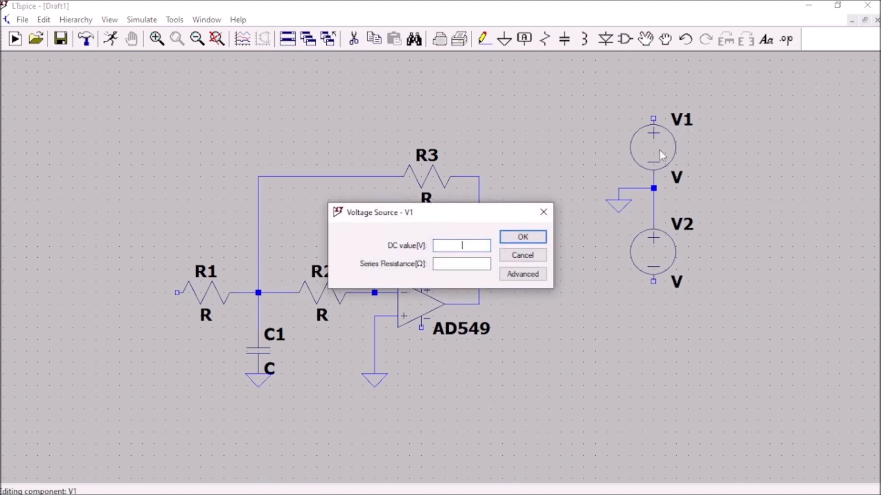
{"action": "key", "text": "Return"}
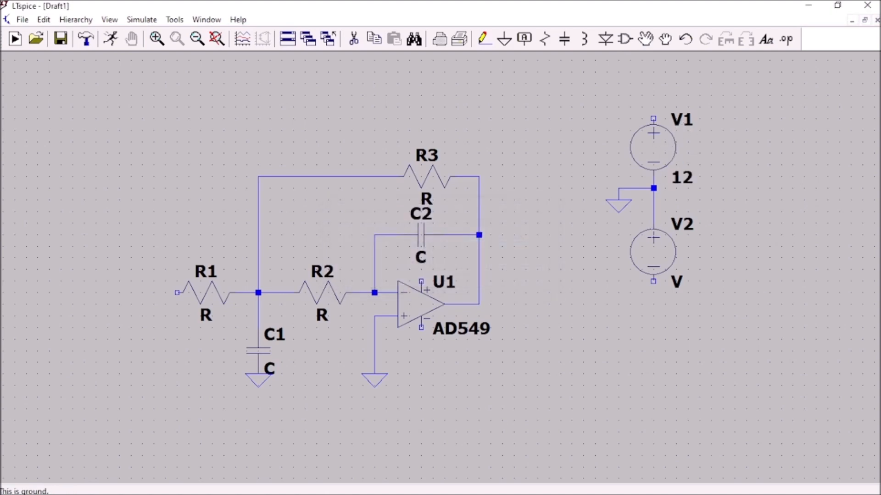
{"action": "right_click", "coordinate": [660, 249]}
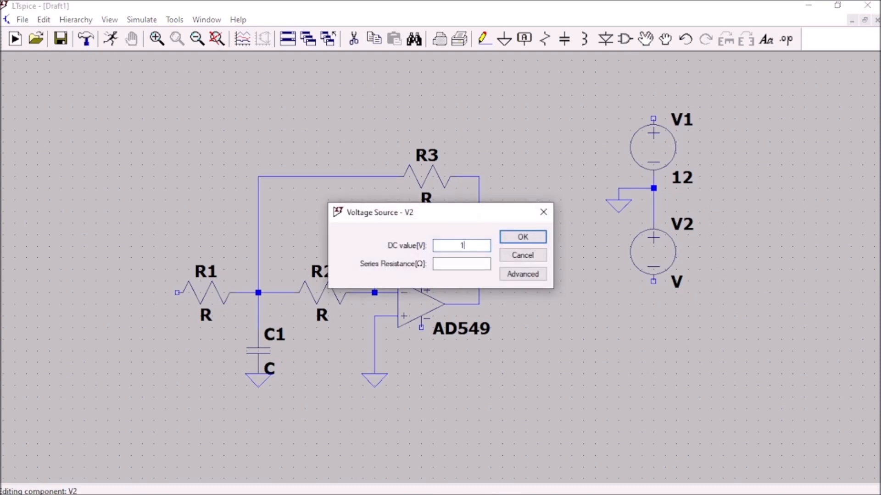
{"action": "key", "text": "Return"}
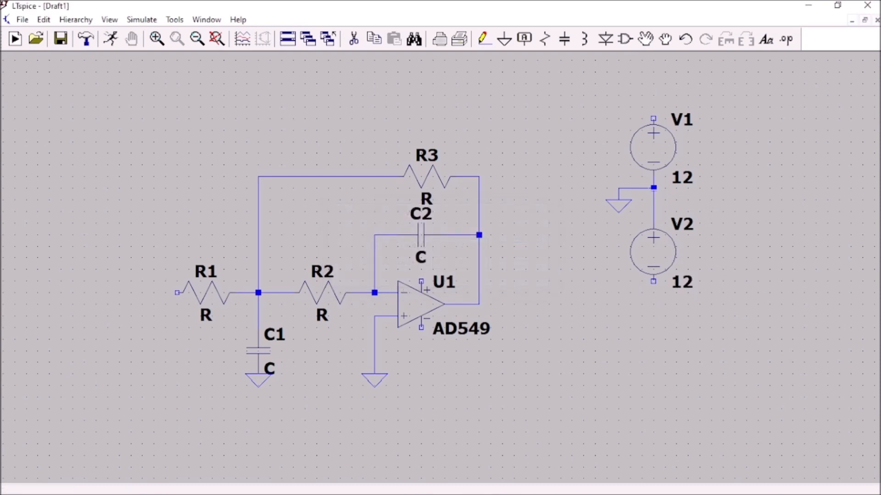
Step: Attach a rotated net label +Vcc to V1's positive terminal
{"action": "left_click", "coordinate": [525, 44]}
{"action": "type", "text": "+Vcc"}
{"action": "key", "text": "Return"}
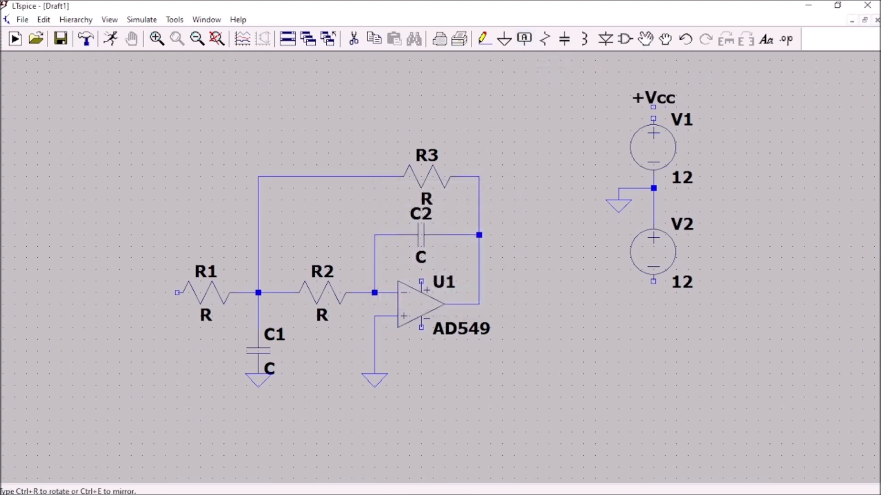
{"action": "key", "text": "ctrl+r"}
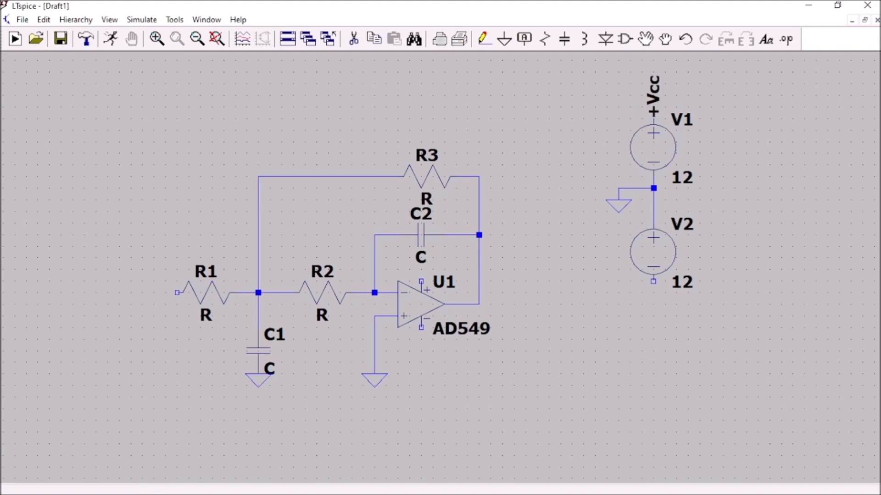
Step: Attach a rotated net label -Vcc to V2's negative terminal
{"action": "left_click", "coordinate": [527, 40]}
{"action": "type", "text": "-Vcc"}
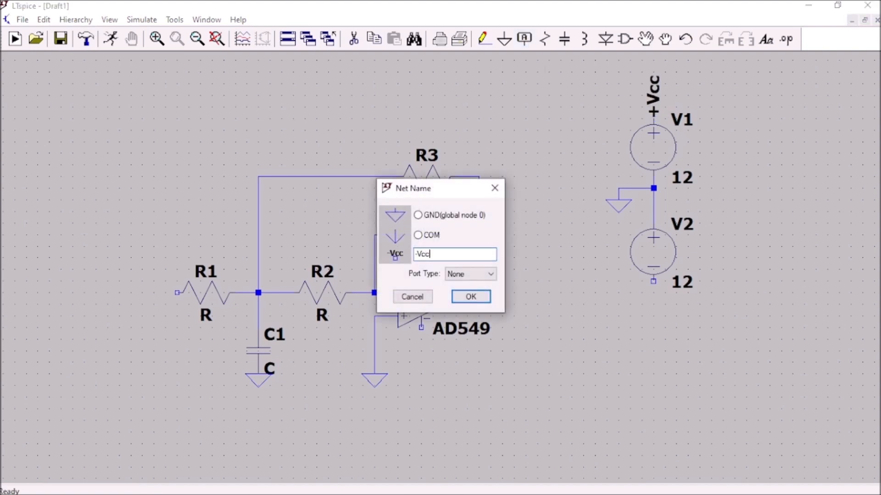
{"action": "key", "text": "Return"}
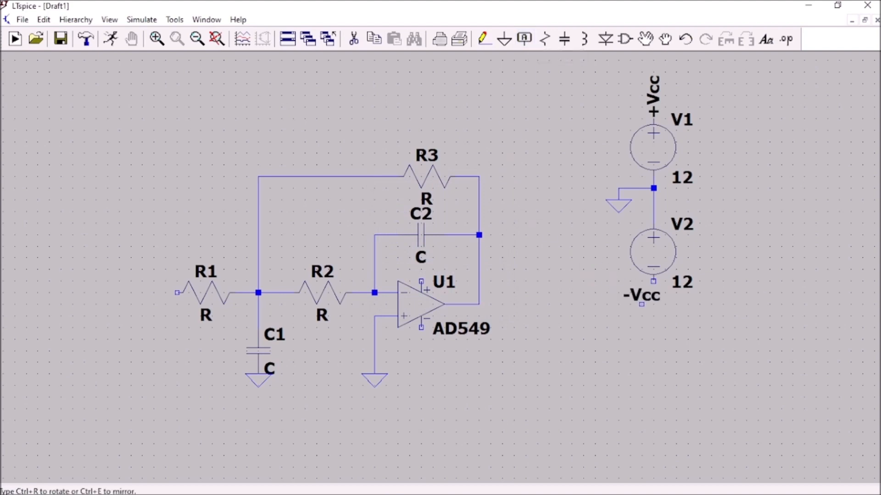
{"action": "key", "text": "ctrl+r"}
{"action": "left_click", "coordinate": [653, 282]}
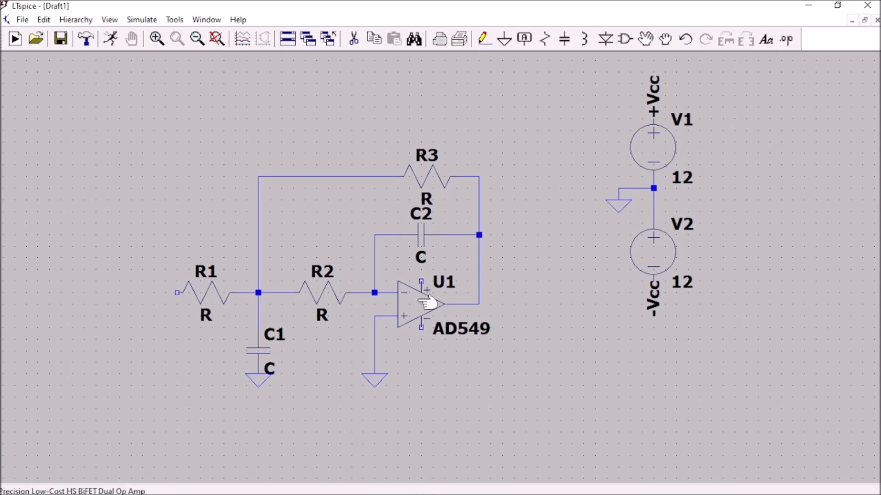
Step: Attach a rotated net label +Vcc to the positive supply pin of op-amp U1
{"action": "left_click", "coordinate": [524, 38]}
{"action": "type", "text": "+Vcc"}
{"action": "key", "text": "Return"}
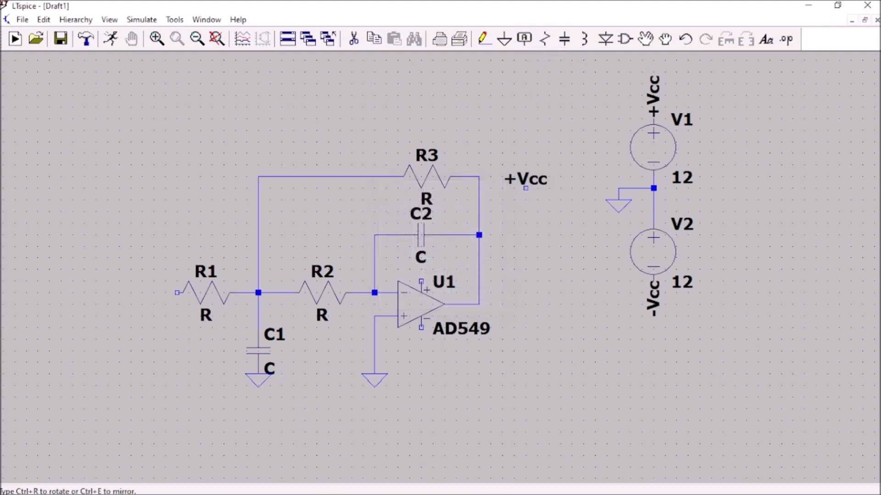
{"action": "key", "text": "ctrl+r"}
{"action": "left_click", "coordinate": [421, 280]}
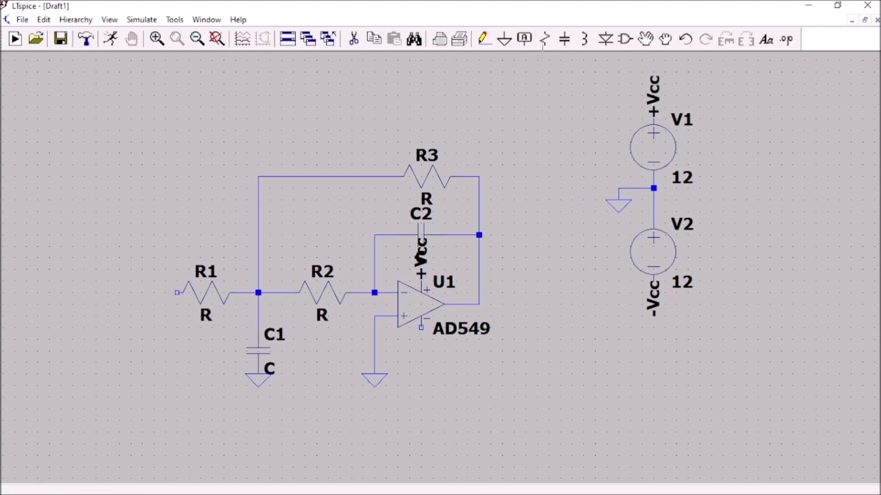
Step: Move R3, C2 and their horizontal feedback wires upward to clear the +Vcc label above U1
{"action": "left_click", "coordinate": [645, 39]}
{"action": "left_click_drag", "start_coordinate": [223, 141], "coordinate": [519, 235]}
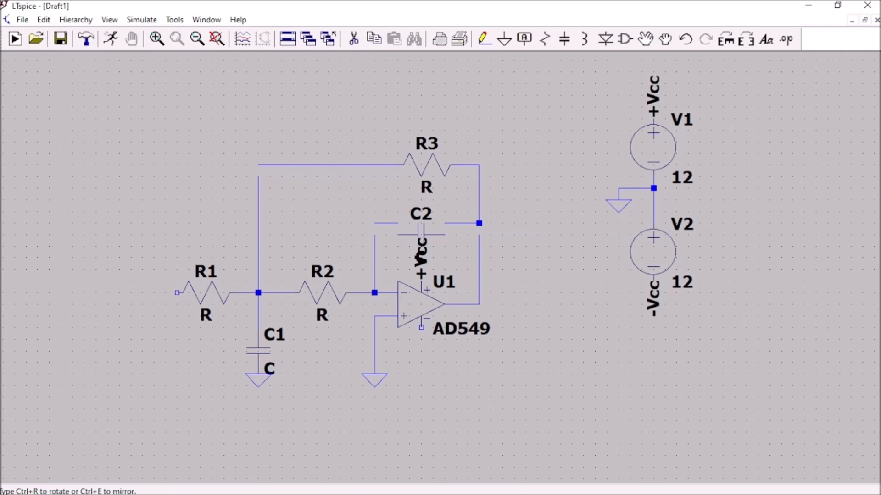
{"action": "left_click", "coordinate": [370, 166]}
{"action": "left_click", "coordinate": [437, 234]}
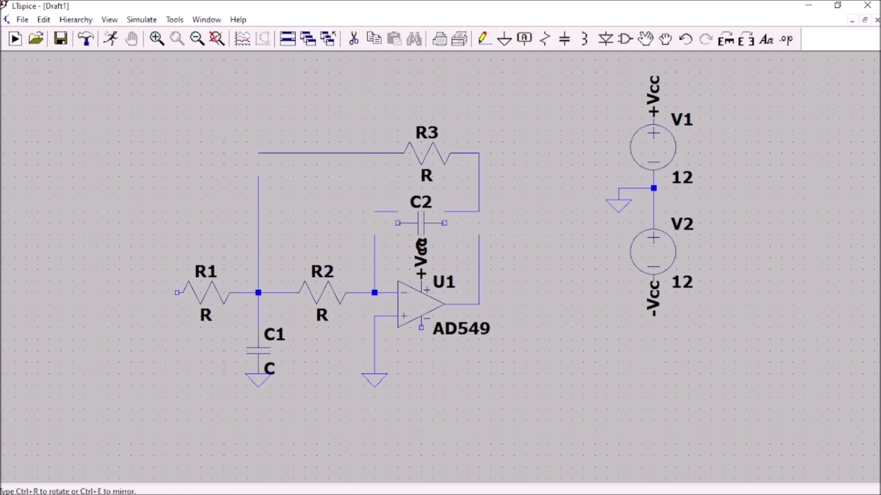
{"action": "left_click", "coordinate": [466, 212]}
{"action": "left_click_drag", "start_coordinate": [491, 218], "coordinate": [218, 144]}
{"action": "left_click", "coordinate": [354, 167]}
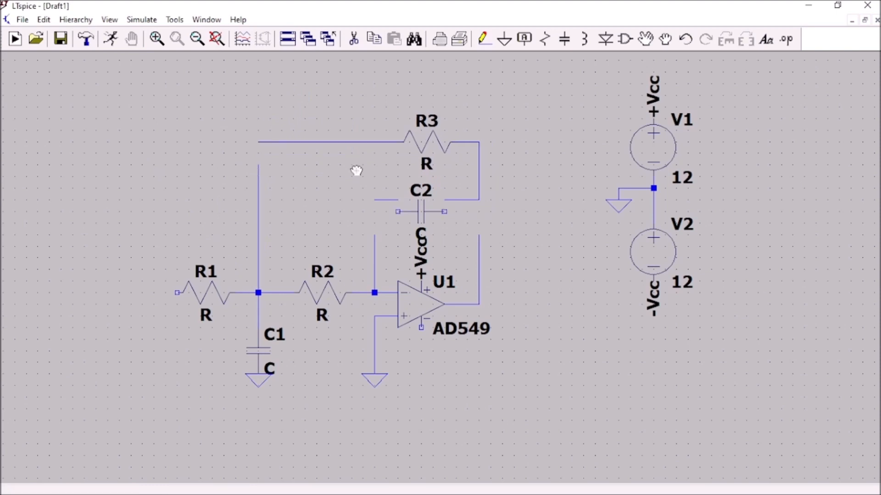
{"action": "left_click", "coordinate": [431, 210]}
{"action": "left_click", "coordinate": [416, 198]}
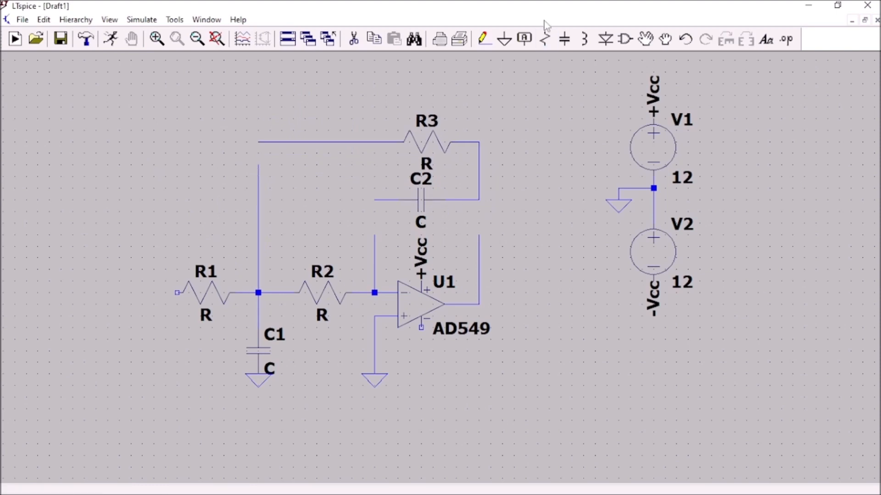
Step: Rewire the raised R3 and C2 branches to U1's output, its inverting input and the R1-R2 node
{"action": "left_click", "coordinate": [484, 39]}
{"action": "left_click", "coordinate": [479, 200]}
{"action": "left_click", "coordinate": [479, 235]}
{"action": "left_click", "coordinate": [374, 200]}
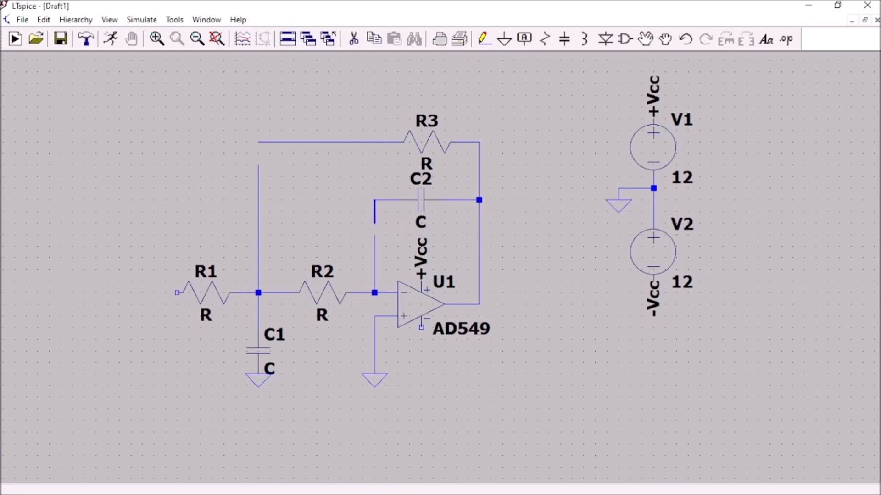
{"action": "left_click", "coordinate": [374, 235]}
{"action": "left_click", "coordinate": [258, 142]}
{"action": "left_click", "coordinate": [259, 293]}
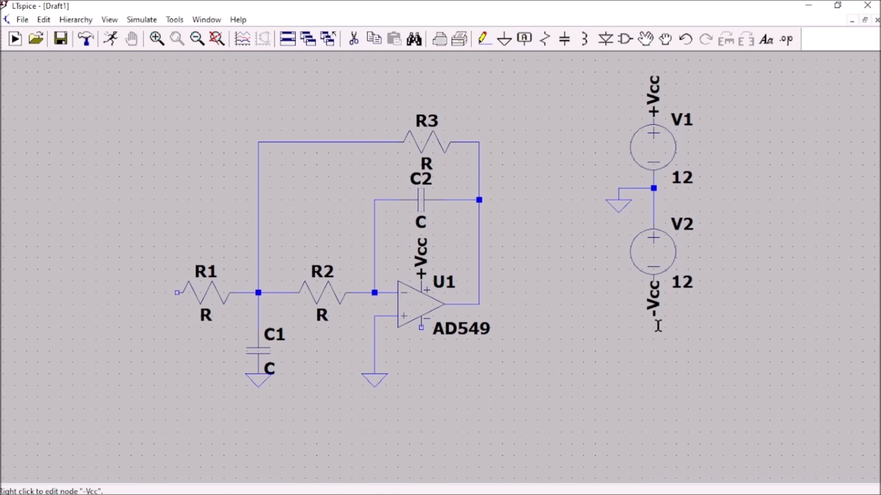
Step: Attach a rotated net label -Vcc to the negative supply pin of op-amp U1
{"action": "left_click", "coordinate": [529, 44]}
{"action": "type", "text": "-Vcc"}
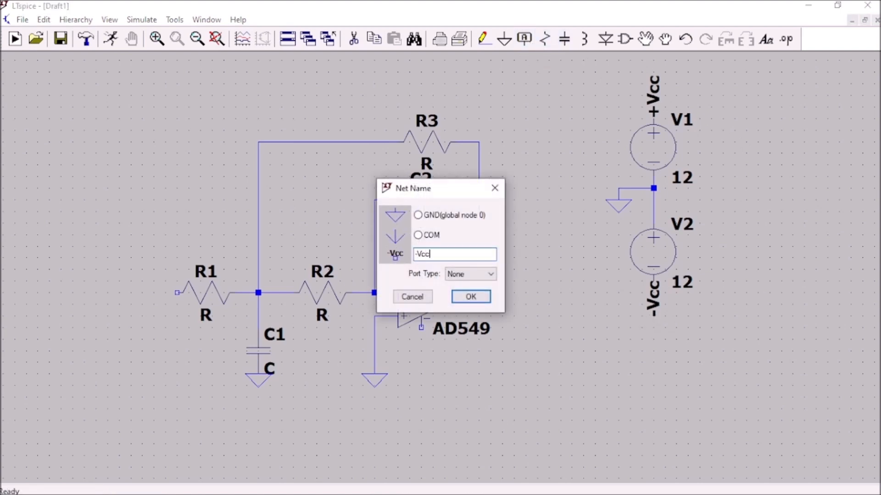
{"action": "key", "text": "Return"}
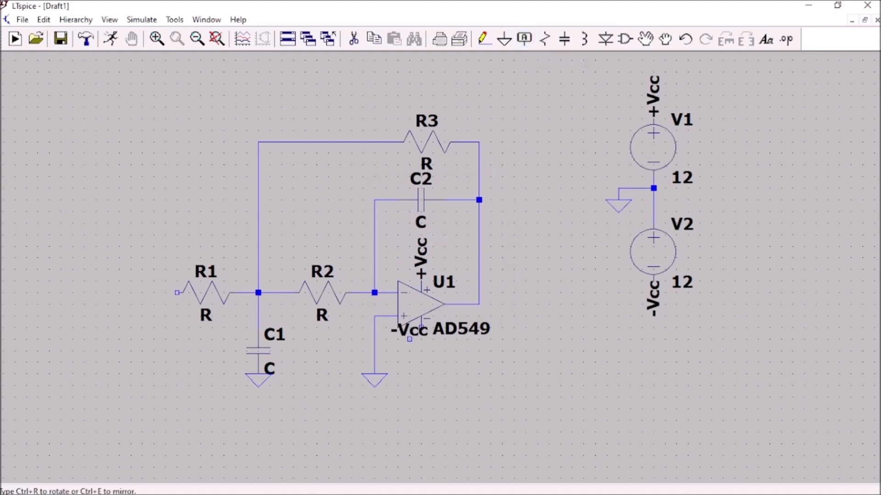
{"action": "key", "text": "ctrl+r"}
{"action": "left_click", "coordinate": [421, 328]}
{"action": "key", "text": "Escape"}
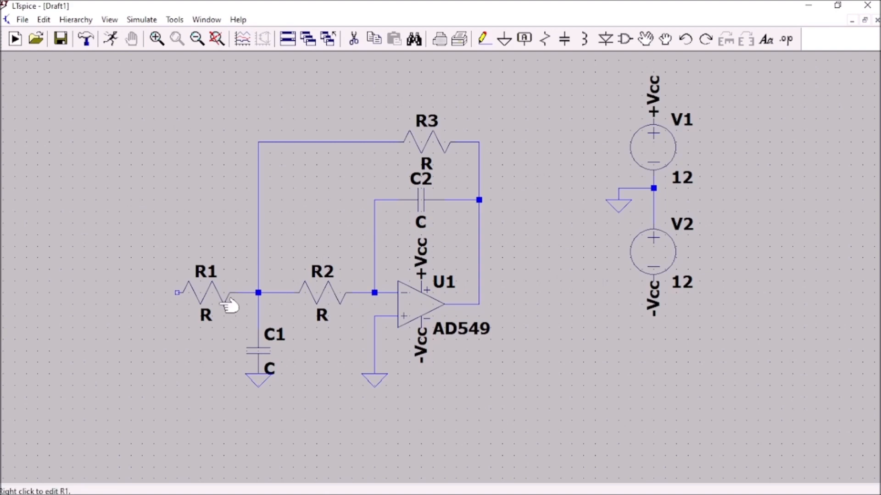
Step: Set R1's resistance to 3.98k and C1's capacitance to 1.2u
{"action": "right_click", "coordinate": [208, 288]}
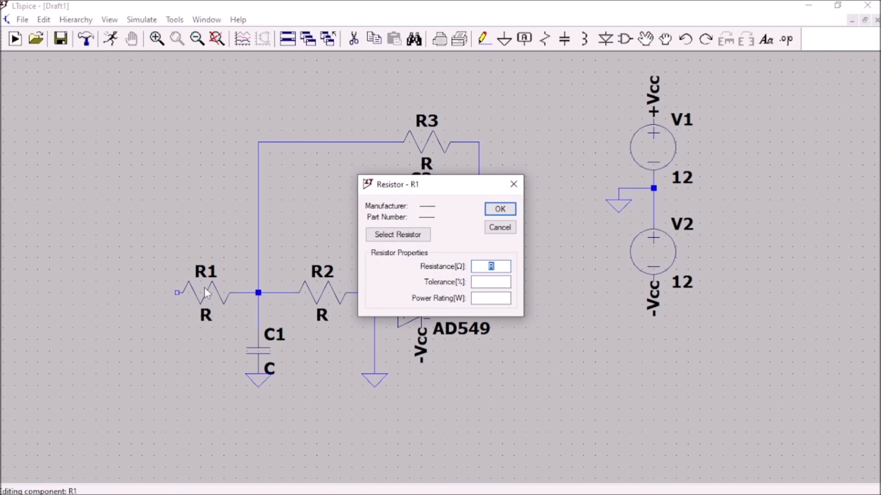
{"action": "type", "text": "3.98k"}
{"action": "left_click", "coordinate": [500, 210]}
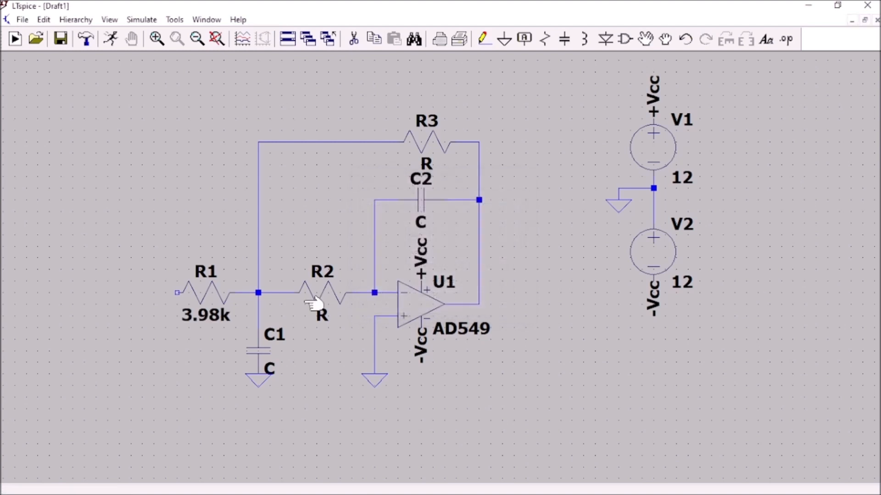
{"action": "right_click", "coordinate": [260, 350]}
{"action": "type", "text": "1.2u"}
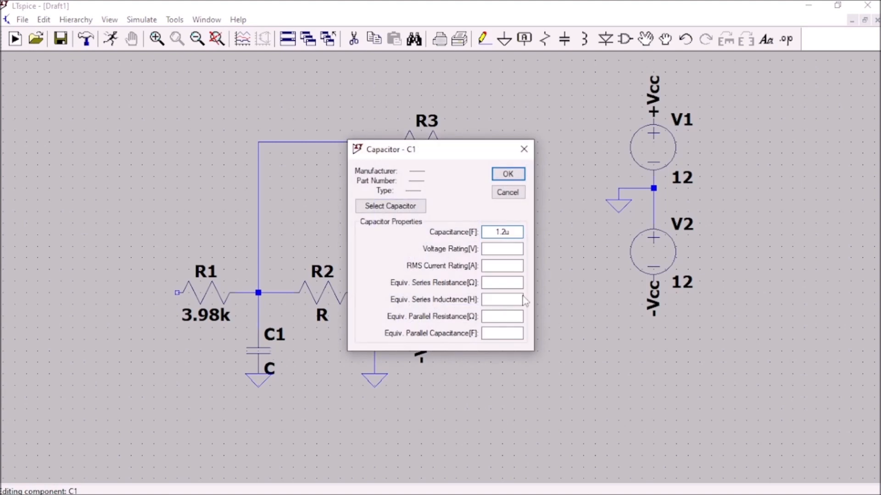
{"action": "left_click", "coordinate": [508, 174]}
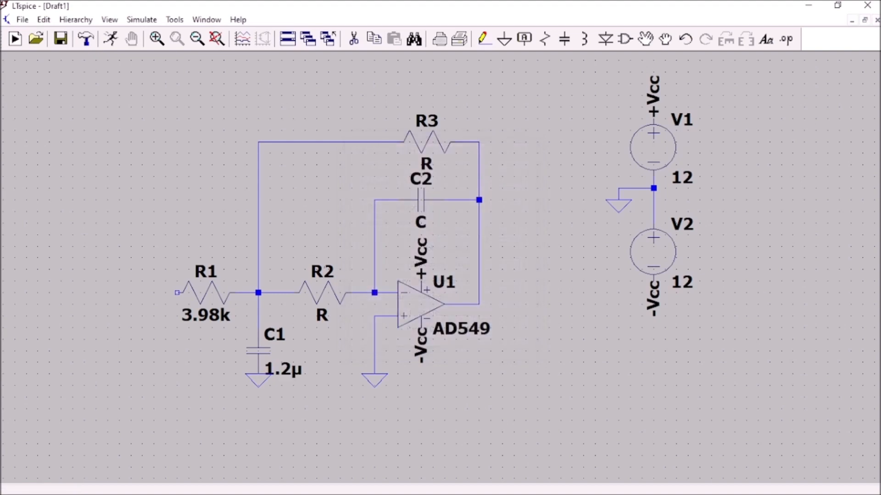
Step: Set R2's resistance to 2.65k and R3's resistance to 7.96k
{"action": "right_click", "coordinate": [319, 290]}
{"action": "type", "text": "2"}
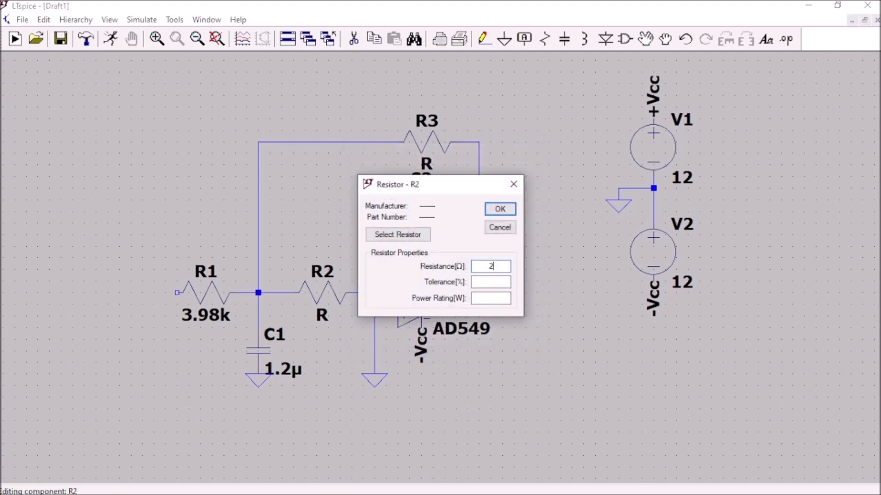
{"action": "type", "text": ".65k"}
{"action": "left_click", "coordinate": [500, 209]}
{"action": "right_click", "coordinate": [436, 139]}
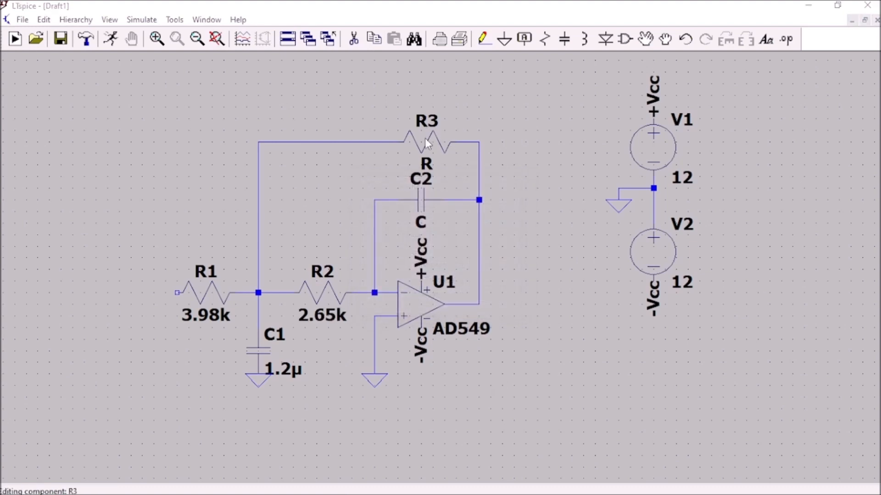
{"action": "type", "text": "7.96k"}
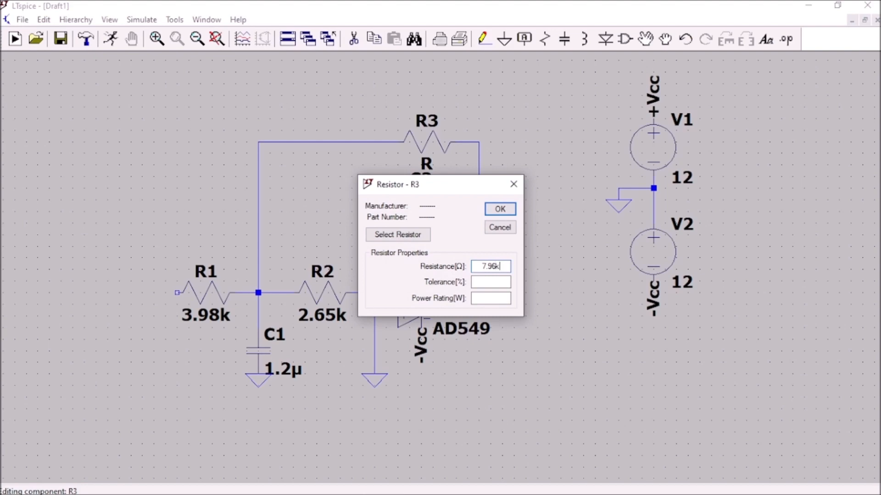
{"action": "key", "text": "Return"}
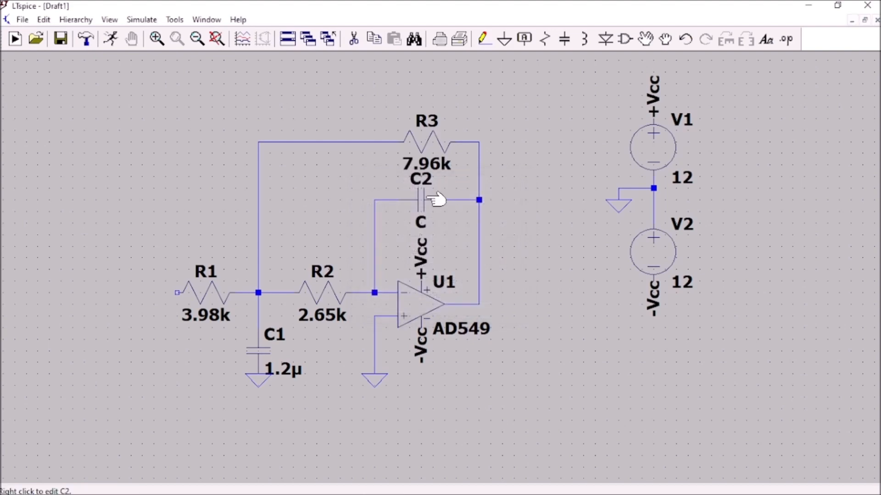
Step: Set C2's capacitance to 1n
{"action": "right_click", "coordinate": [423, 201]}
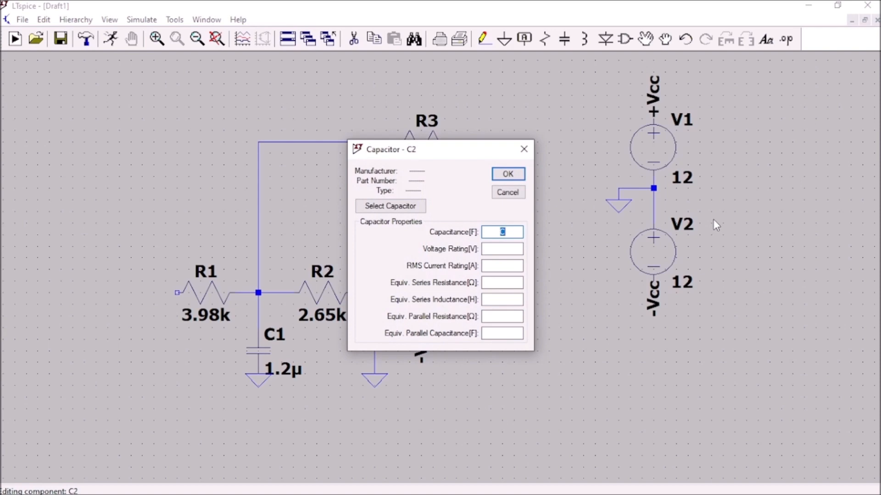
{"action": "type", "text": "1n"}
{"action": "left_click", "coordinate": [507, 174]}
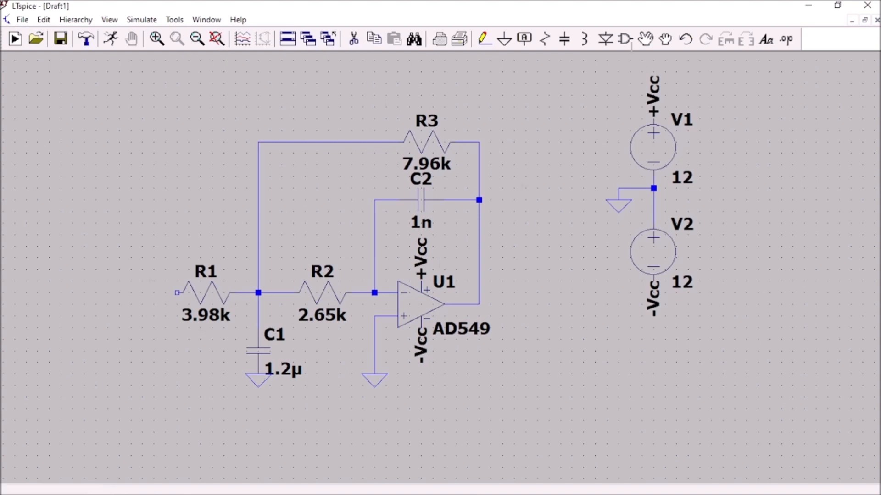
Step: Place a voltage source beside R1's free end and wire its positive terminal to R1
{"action": "left_click", "coordinate": [625, 39]}
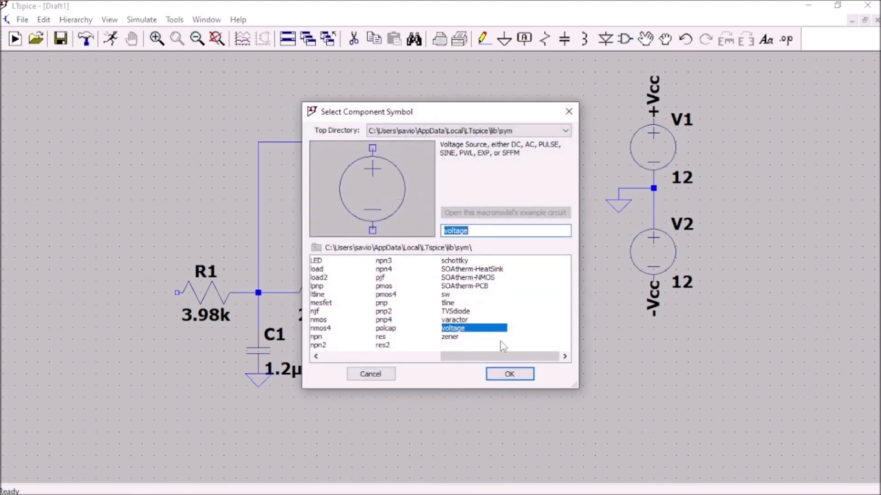
{"action": "left_click", "coordinate": [509, 373]}
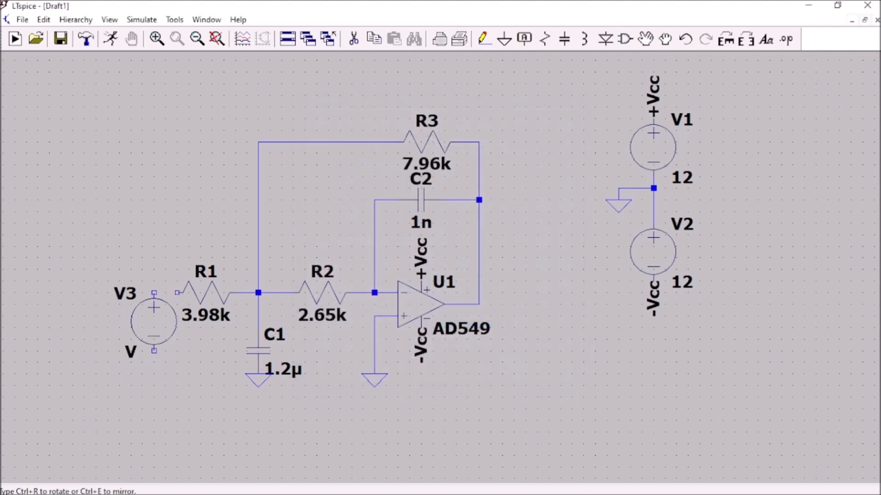
{"action": "left_click", "coordinate": [142, 281]}
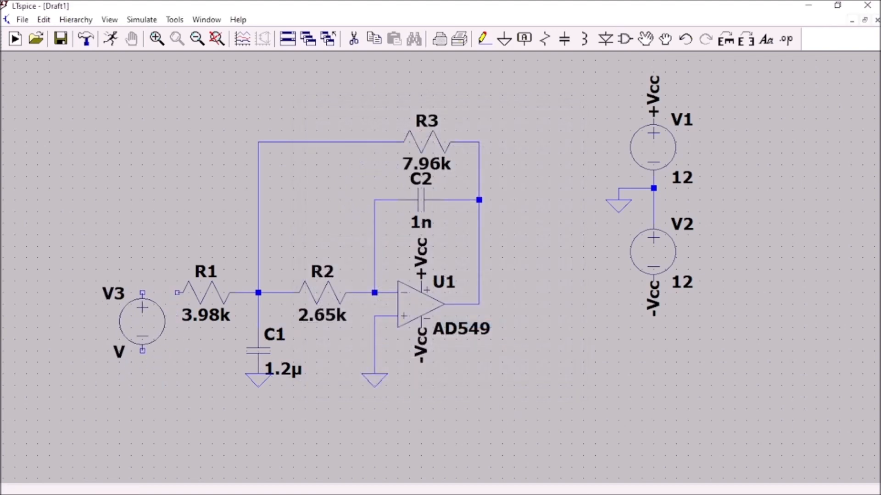
{"action": "left_click", "coordinate": [484, 39]}
{"action": "left_click", "coordinate": [177, 292]}
{"action": "left_click", "coordinate": [142, 293]}
Step: Extend a wire down from V3's negative terminal and end it with a ground symbol
{"action": "left_click", "coordinate": [142, 351]}
{"action": "left_click", "coordinate": [142, 373]}
{"action": "key", "text": "Escape"}
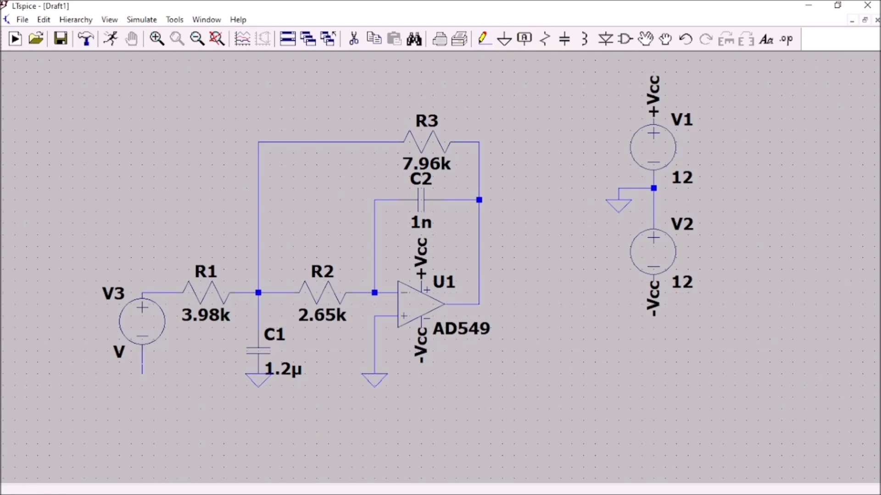
{"action": "left_click", "coordinate": [503, 39]}
{"action": "left_click", "coordinate": [143, 374]}
{"action": "key", "text": "Escape"}
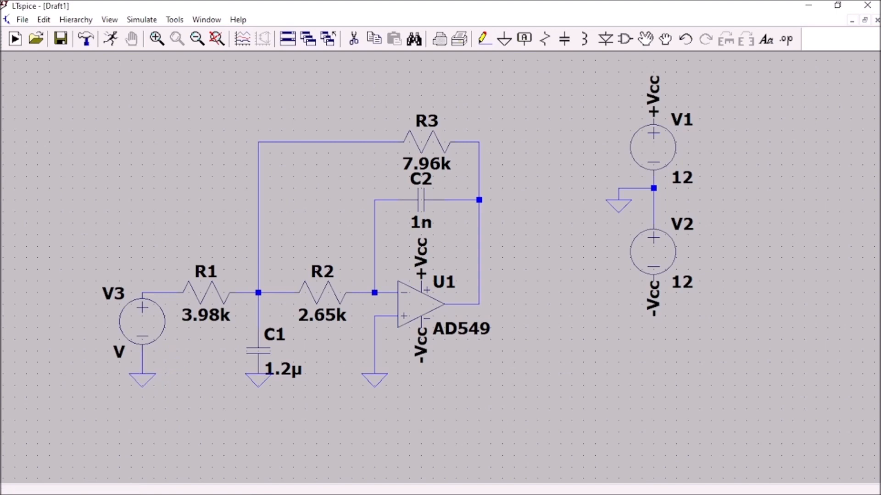
Step: Set the small-signal AC amplitude of source V3 to 1
{"action": "right_click", "coordinate": [153, 316]}
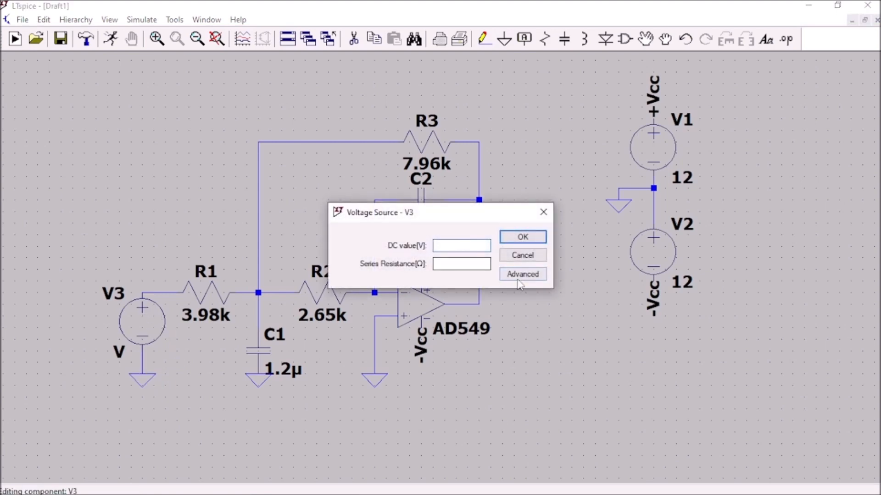
{"action": "left_click", "coordinate": [524, 280]}
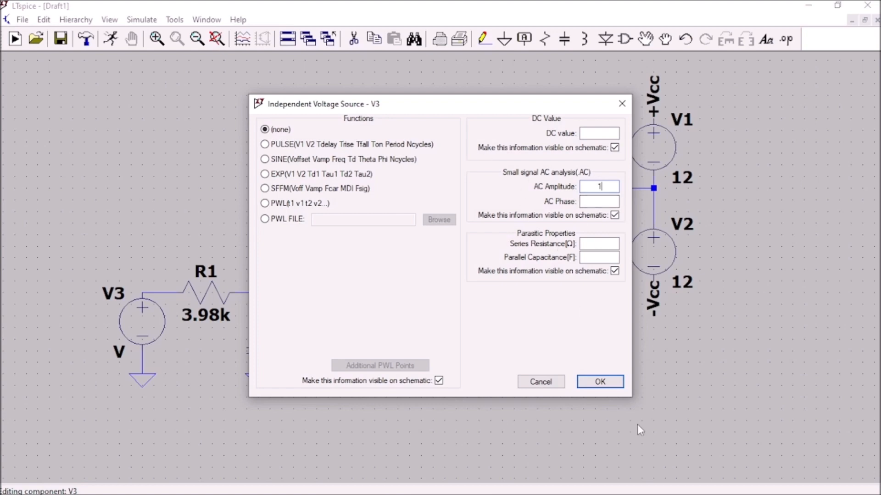
{"action": "left_click", "coordinate": [593, 383]}
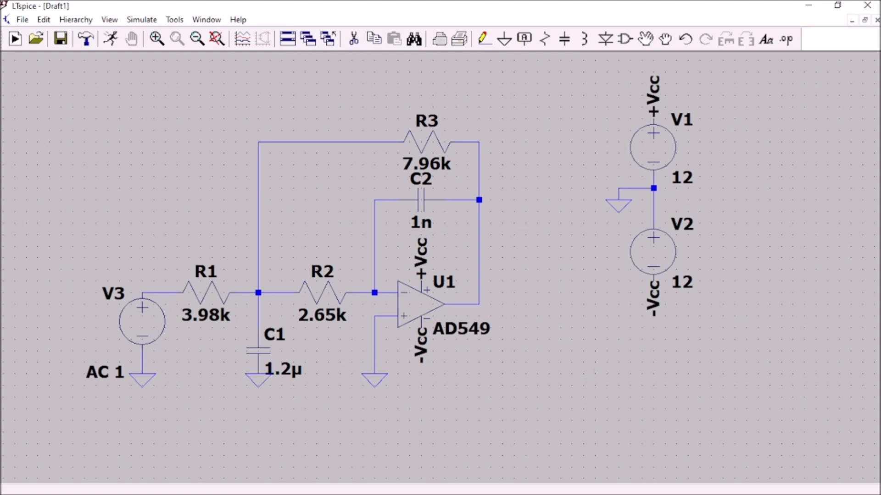
Step: Run an AC analysis with a decade sweep, 1000 points per decade, from 1 Hz to 20k
{"action": "left_click", "coordinate": [110, 39]}
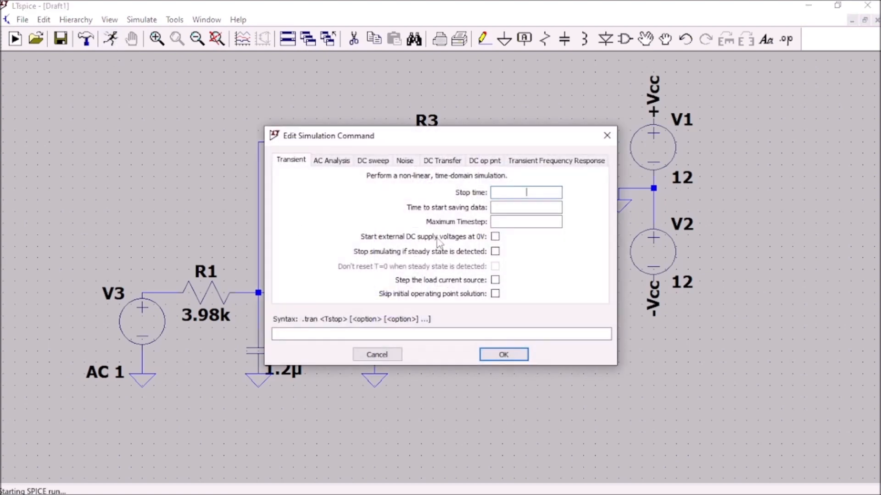
{"action": "left_click", "coordinate": [324, 166]}
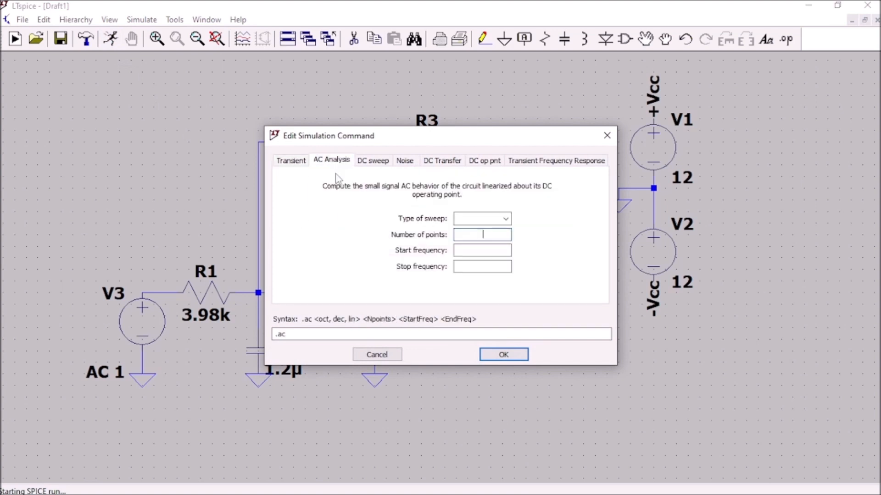
{"action": "left_click", "coordinate": [505, 220]}
{"action": "left_click", "coordinate": [505, 238]}
{"action": "left_click", "coordinate": [505, 235]}
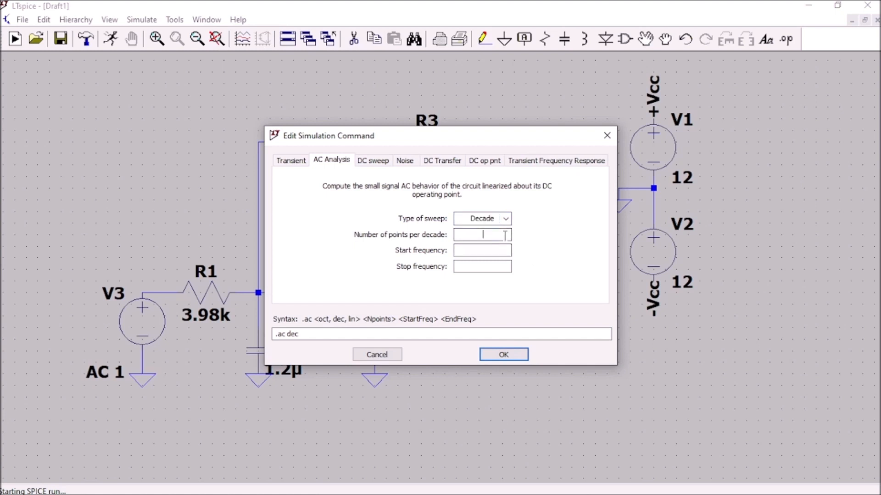
{"action": "type", "text": "1000"}
{"action": "left_click", "coordinate": [506, 250]}
{"action": "type", "text": "1"}
{"action": "left_click", "coordinate": [498, 266]}
{"action": "type", "text": "20k"}
{"action": "left_click", "coordinate": [503, 355]}
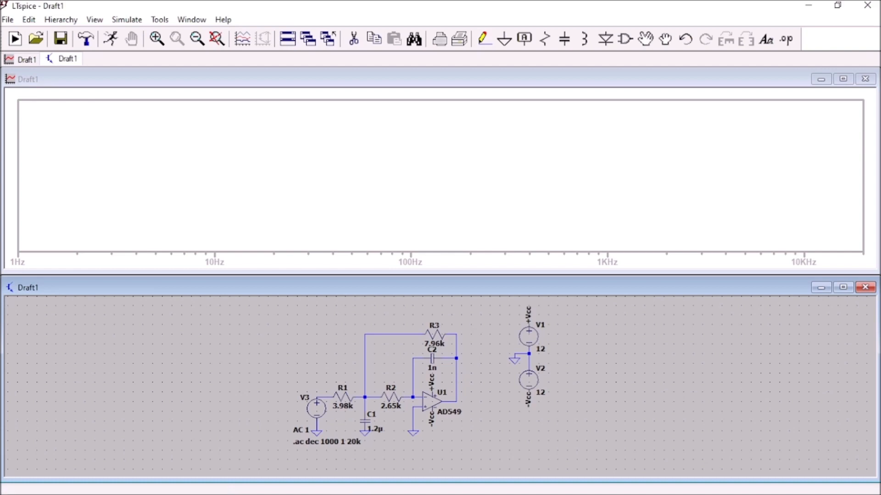
Step: Plot the voltage at U1's output node against frequency and bring the plot window into focus
{"action": "left_click", "coordinate": [458, 394]}
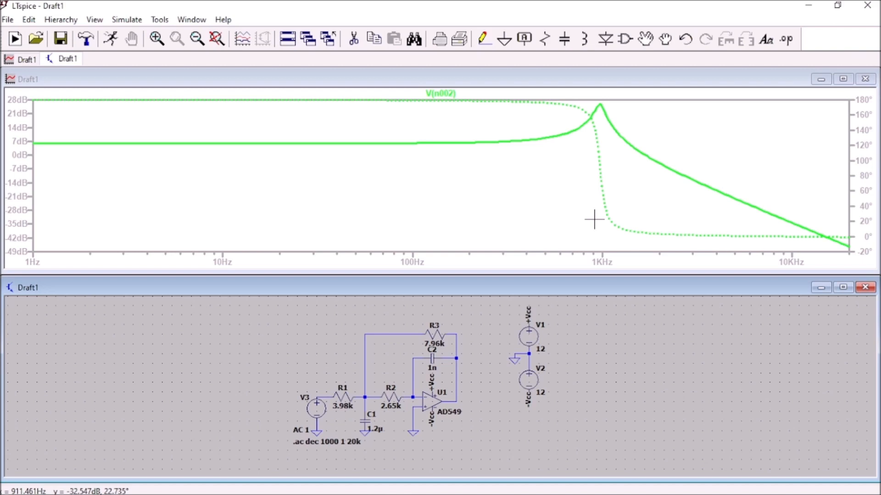
{"action": "left_click", "coordinate": [452, 97]}
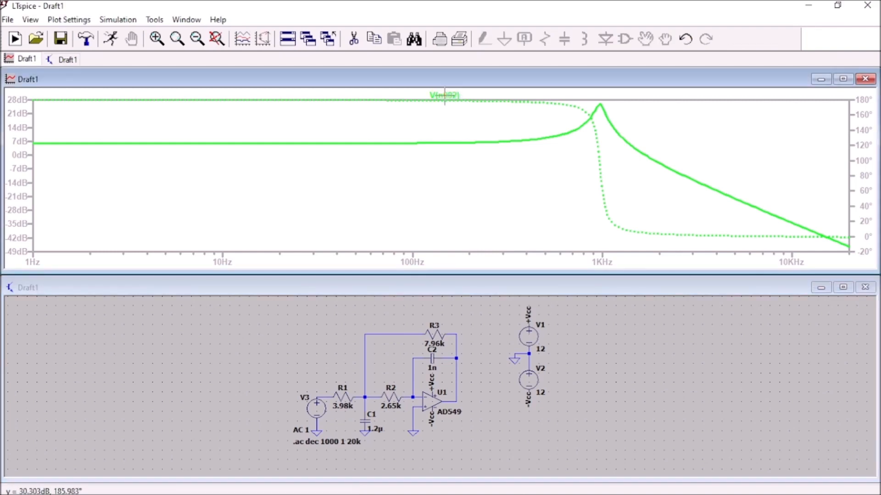
Step: Measure the V(n002) magnitude at the response peak and near 1 kHz with a cursor, and close the cursor readout
{"action": "mouse_move", "coordinate": [441, 205]}
{"action": "left_mouse_down"}
{"action": "mouse_move", "coordinate": [541, 176]}
{"action": "mouse_move", "coordinate": [598, 135]}
{"action": "left_mouse_up"}
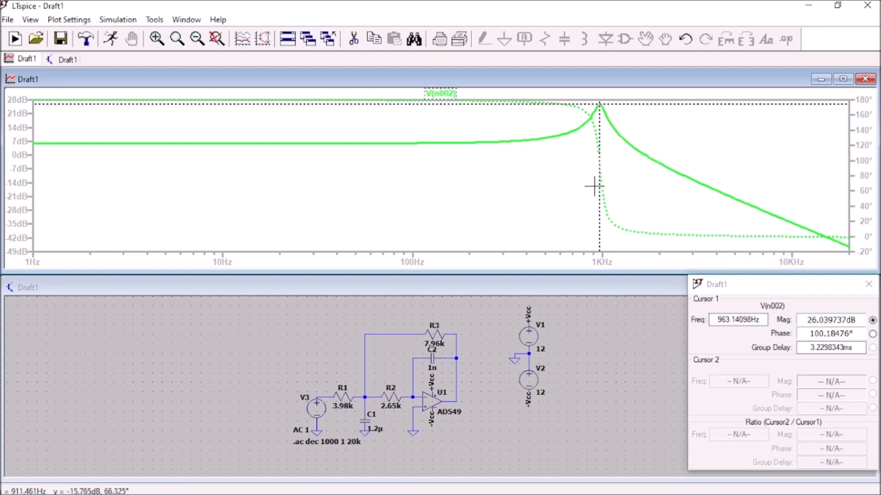
{"action": "mouse_move", "coordinate": [598, 188]}
{"action": "left_mouse_down"}
{"action": "mouse_move", "coordinate": [604, 193]}
{"action": "mouse_move", "coordinate": [602, 185]}
{"action": "left_mouse_up"}
{"action": "key", "text": "Right"}
{"action": "key", "text": "Right"}
{"action": "key", "text": "Right"}
{"action": "key", "text": "Right"}
{"action": "key", "text": "Left"}
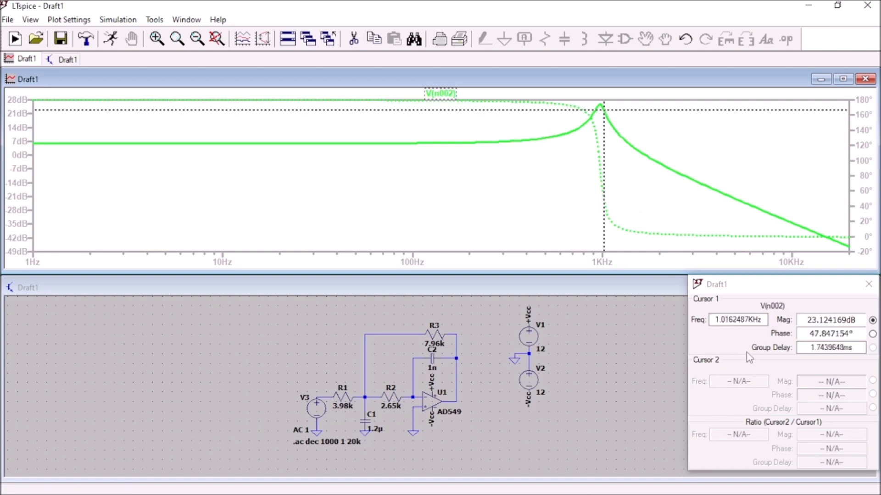
{"action": "left_click", "coordinate": [727, 321]}
{"action": "left_click", "coordinate": [869, 289]}
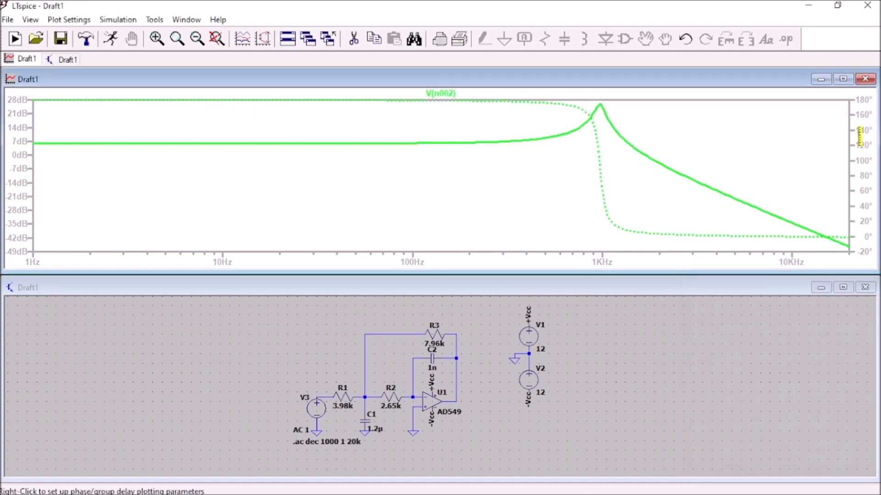
Step: Close the frequency plot and set source V3 to a SINE function with 0 V offset, 1 V amplitude and 500 Hz frequency
{"action": "left_click", "coordinate": [865, 79]}
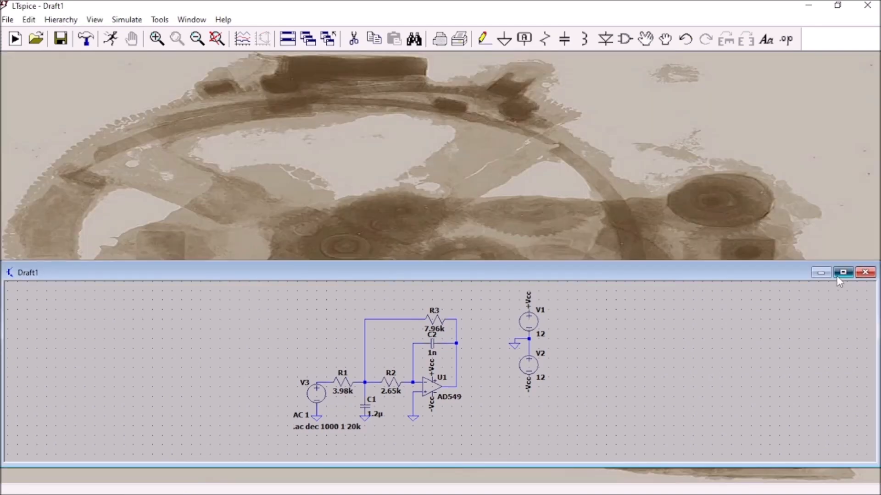
{"action": "left_click", "coordinate": [837, 275]}
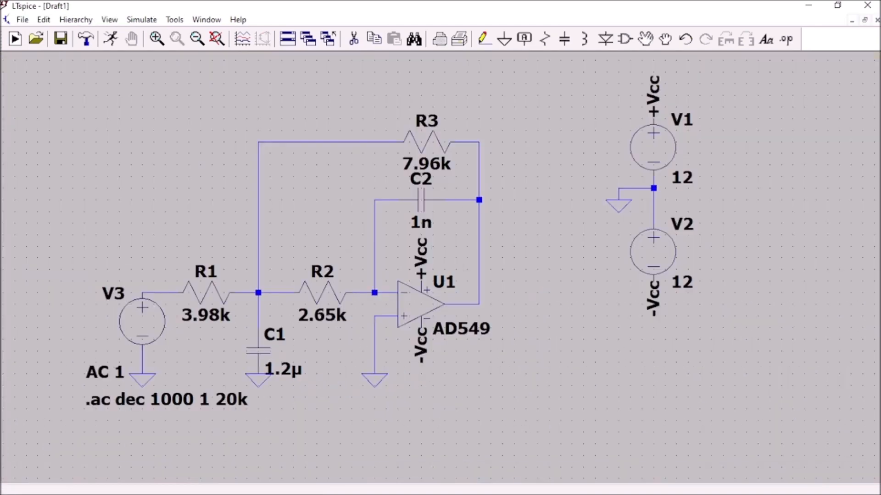
{"action": "right_click", "coordinate": [155, 316]}
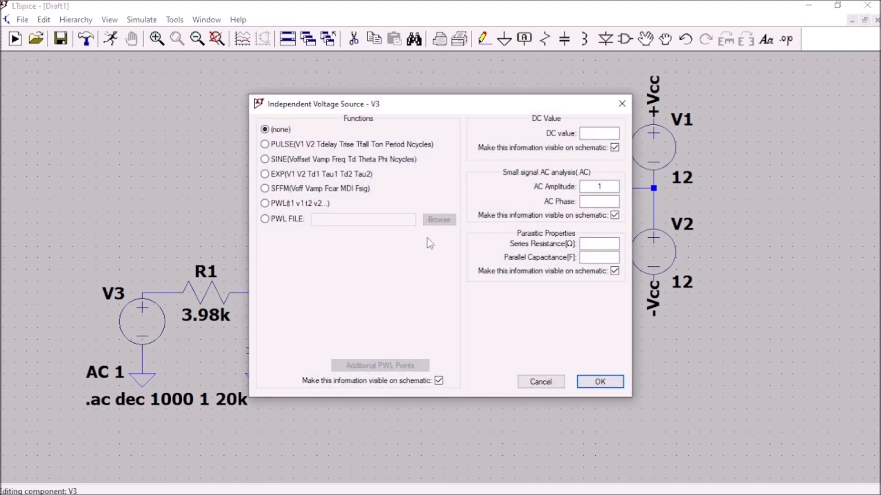
{"action": "left_click", "coordinate": [264, 159]}
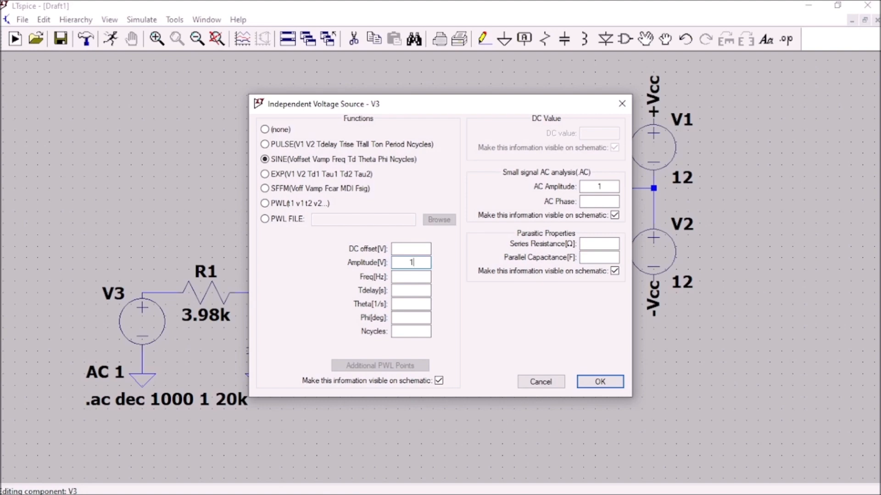
{"action": "left_click", "coordinate": [411, 277]}
{"action": "type", "text": "500"}
{"action": "left_click", "coordinate": [599, 383]}
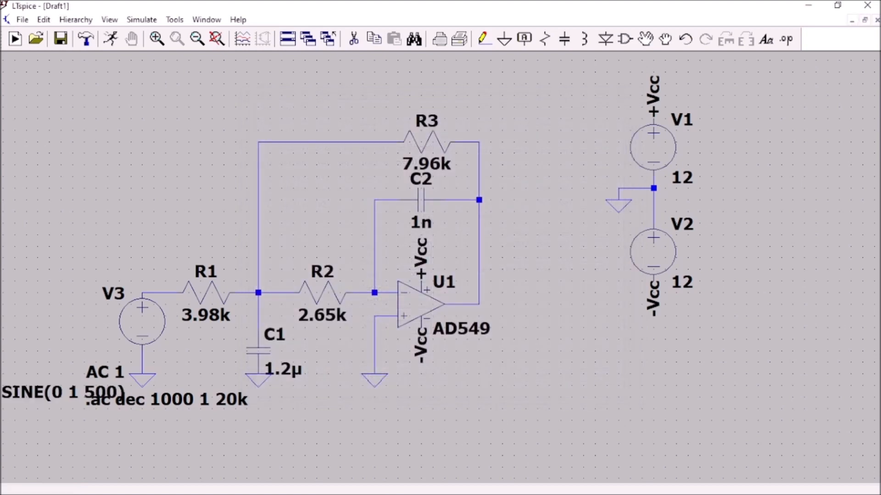
Step: Delete the .ac directive from the schematic and run a transient analysis with a stop time of 100m
{"action": "key", "text": "Delete"}
{"action": "left_click", "coordinate": [182, 404]}
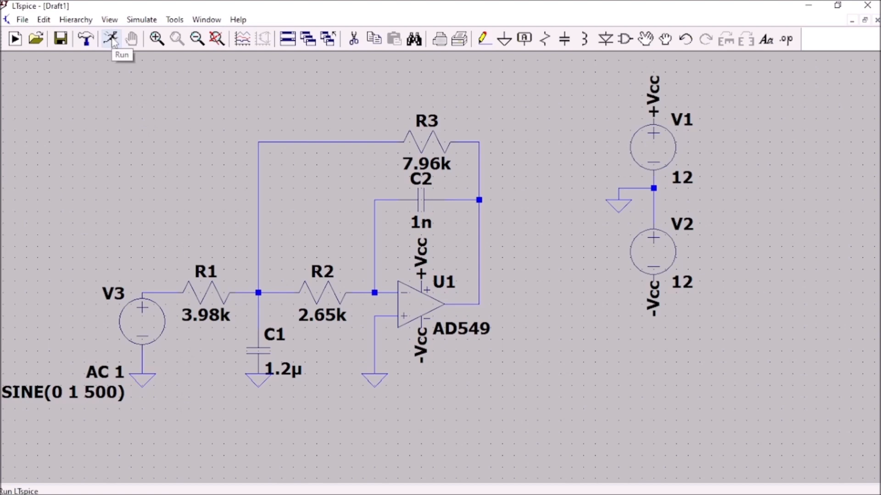
{"action": "left_click", "coordinate": [110, 39]}
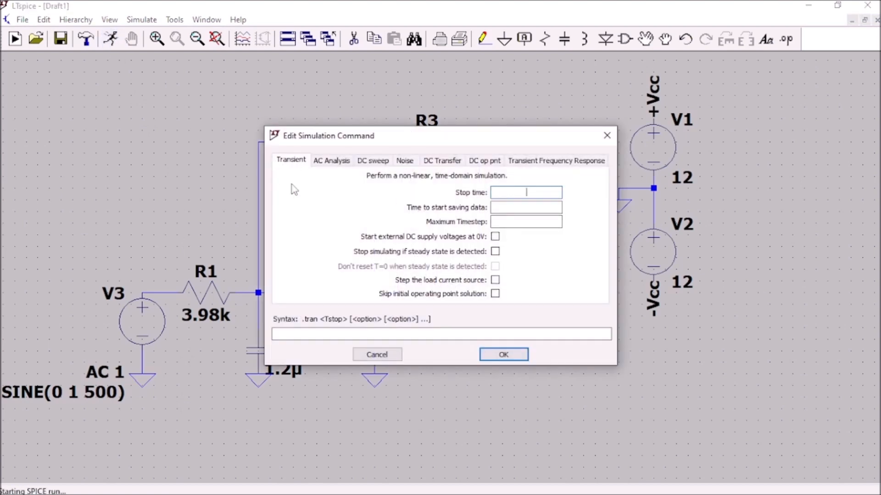
{"action": "type", "text": "100m"}
{"action": "left_click", "coordinate": [503, 355]}
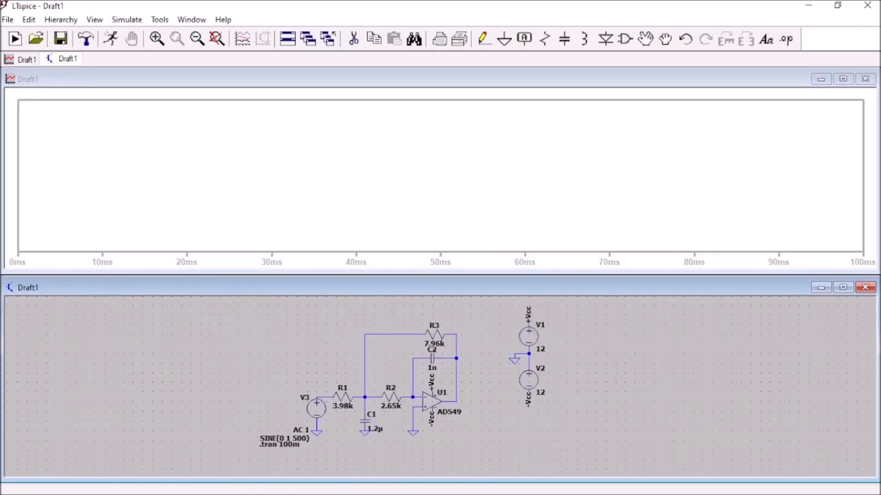
Step: Plot the voltage at U1's output node against time and bring the plot window into focus
{"action": "left_click", "coordinate": [460, 354]}
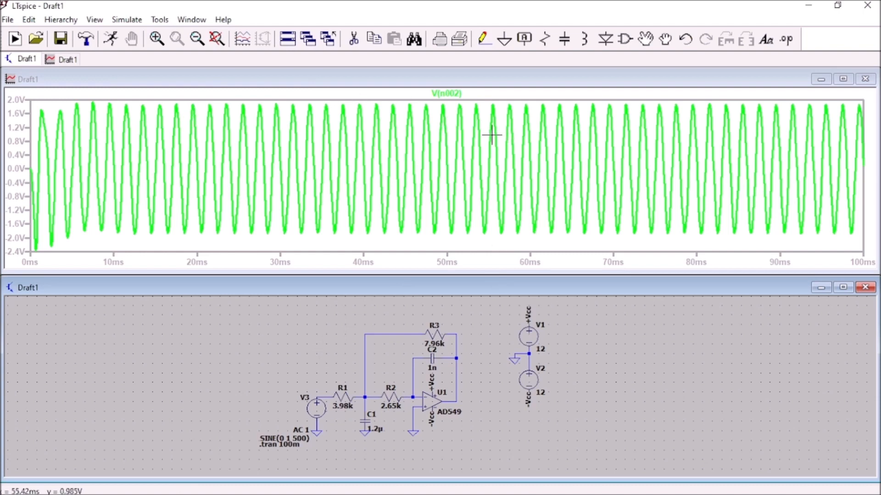
{"action": "left_click", "coordinate": [537, 170]}
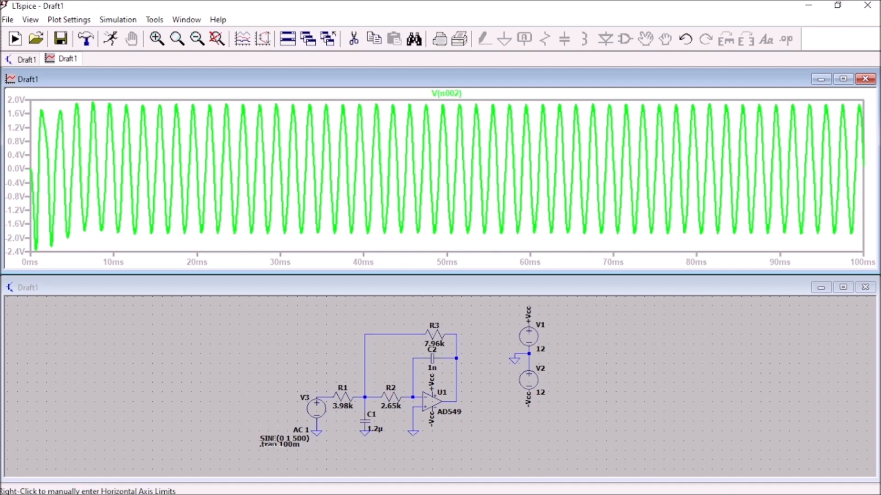
Step: Set the sine frequency of source V3 to 10k
{"action": "right_click", "coordinate": [316, 409]}
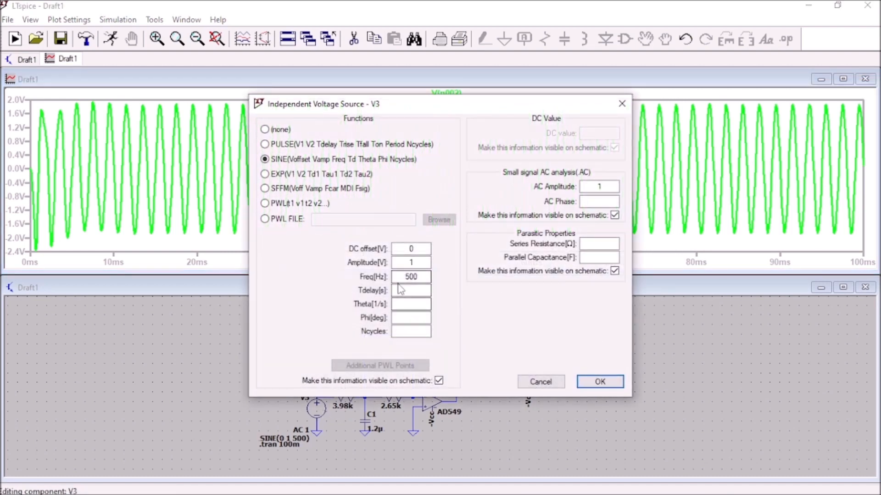
{"action": "left_click", "coordinate": [414, 277]}
{"action": "double_click", "coordinate": [414, 277]}
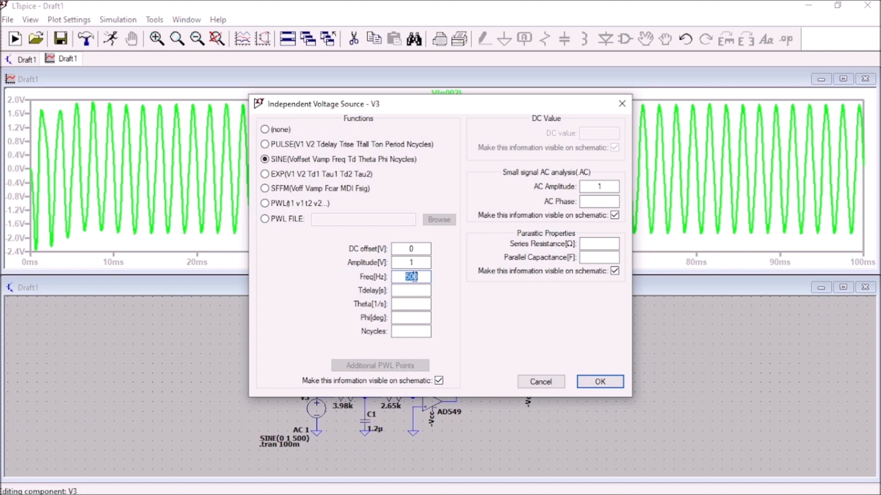
{"action": "type", "text": "10k"}
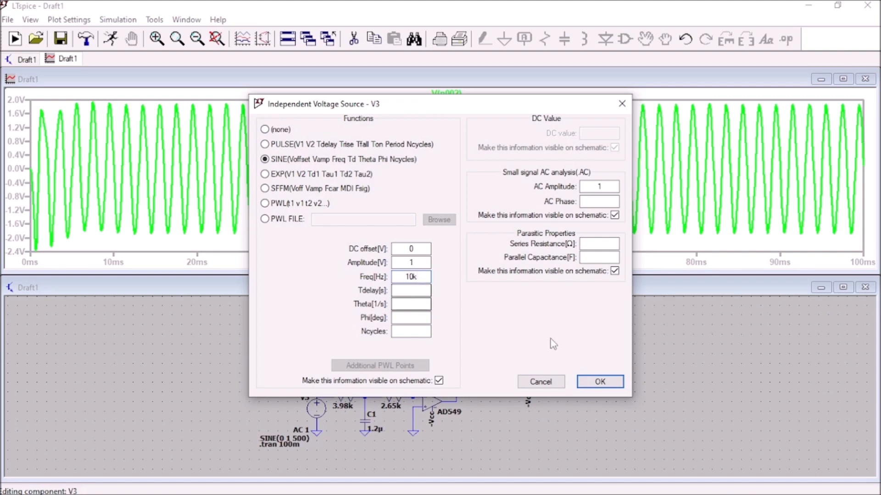
{"action": "left_click", "coordinate": [600, 382]}
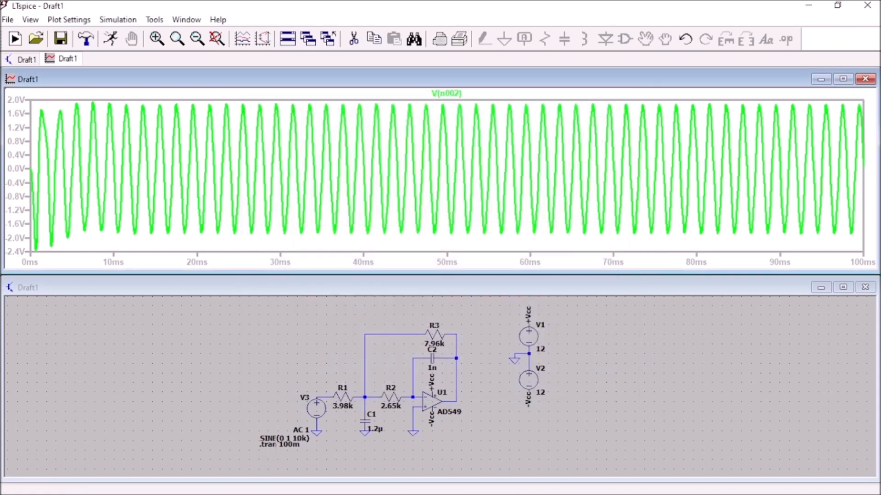
Step: Set the transient analysis stop time to 1m and rerun the simulation
{"action": "right_click", "coordinate": [276, 445]}
{"action": "left_click", "coordinate": [533, 194]}
{"action": "double_click", "coordinate": [534, 194]}
{"action": "type", "text": "100m"}
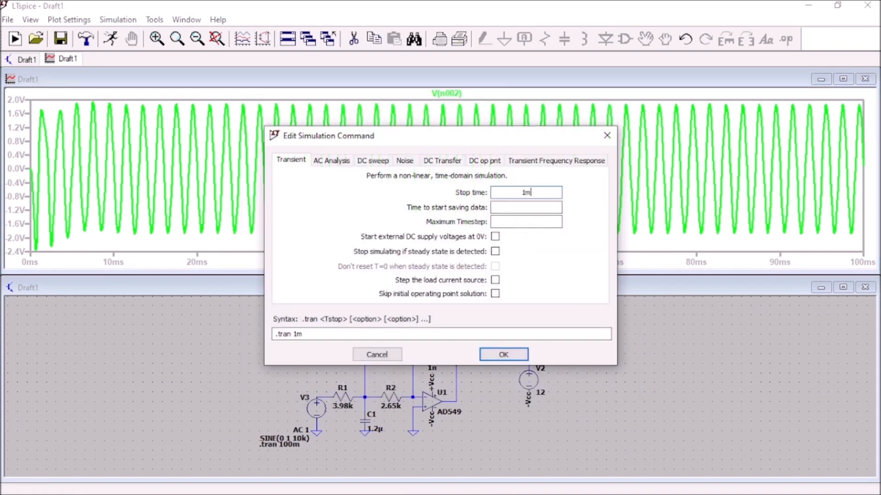
{"action": "key", "text": "Return"}
{"action": "left_click", "coordinate": [110, 38]}
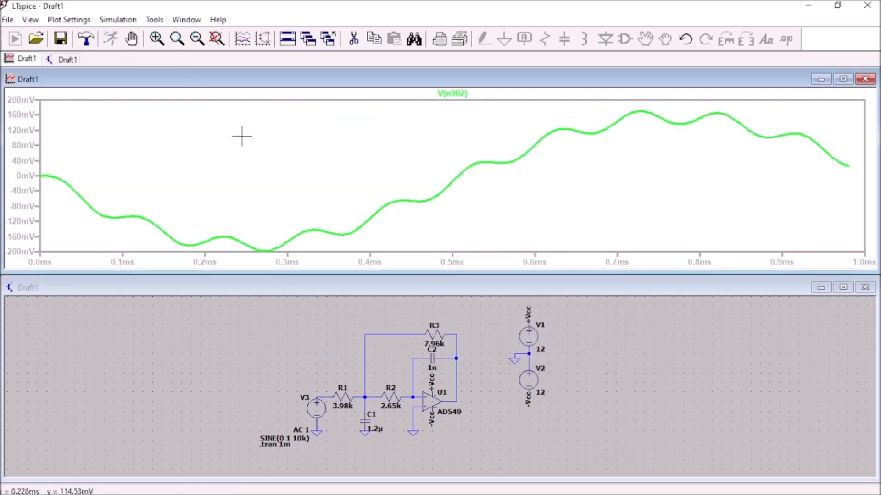
Step: Set the transient analysis stop time to 10m and rerun the simulation
{"action": "right_click", "coordinate": [274, 446]}
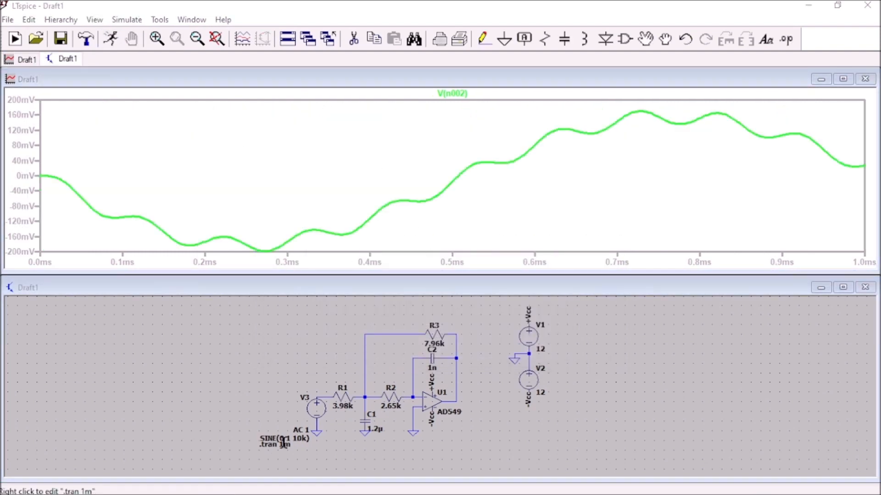
{"action": "left_click", "coordinate": [525, 193]}
{"action": "type", "text": "0m"}
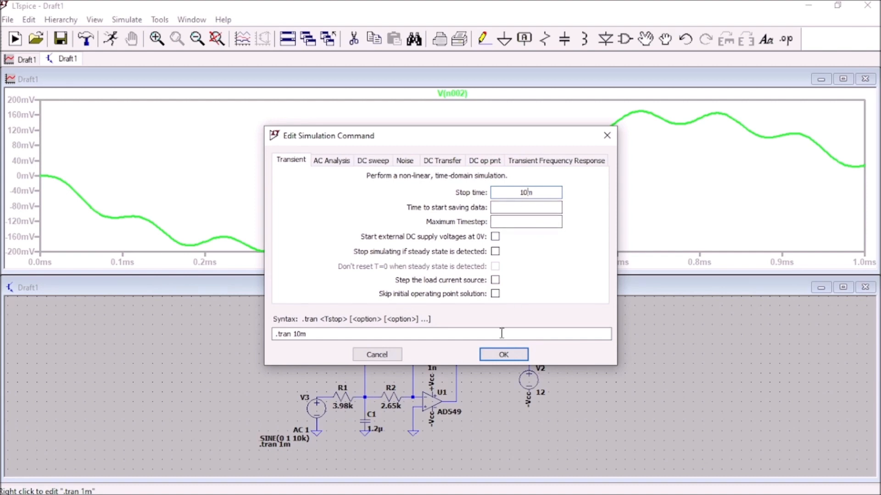
{"action": "left_click", "coordinate": [500, 355]}
{"action": "left_click", "coordinate": [111, 38]}
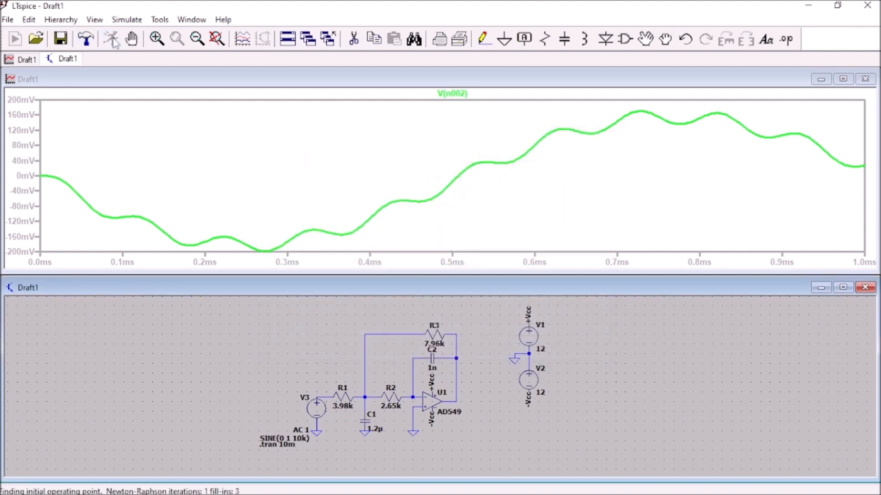